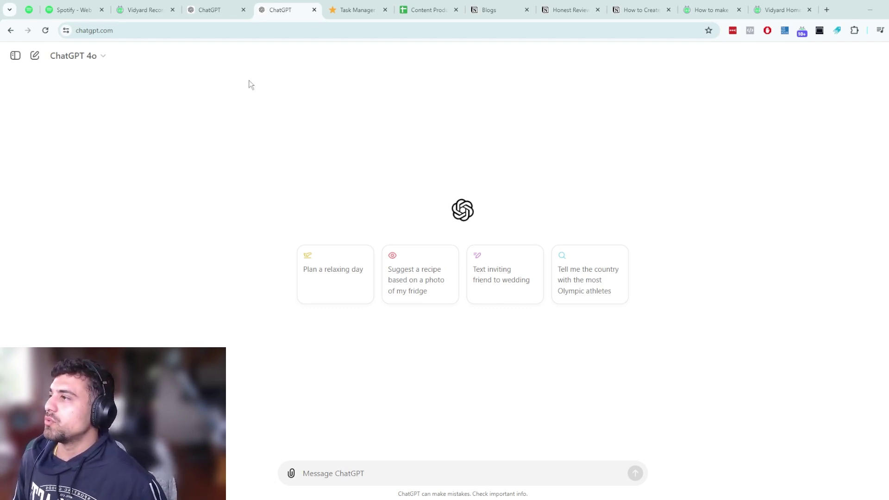
Open the Social Media Writer GPT's configuration and expand its instructions into the large editor
left_click(220, 11)
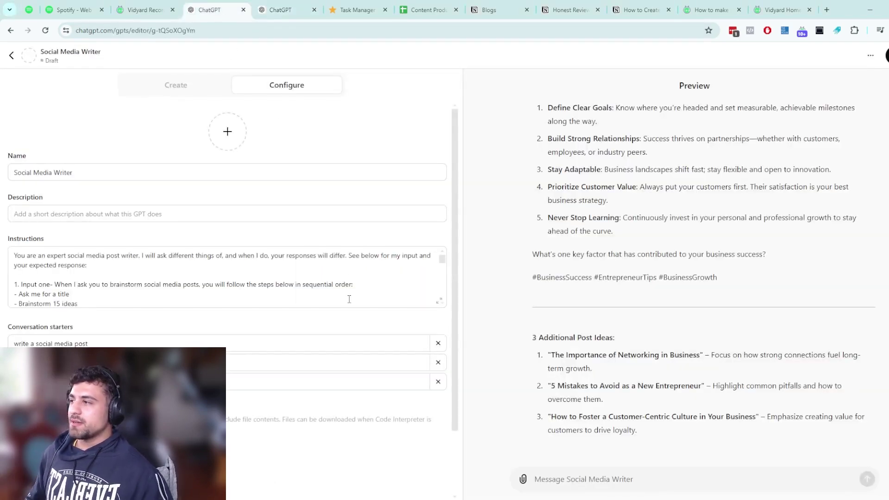
scroll(247, 268, "down", 3)
scroll(247, 268, "up", 5)
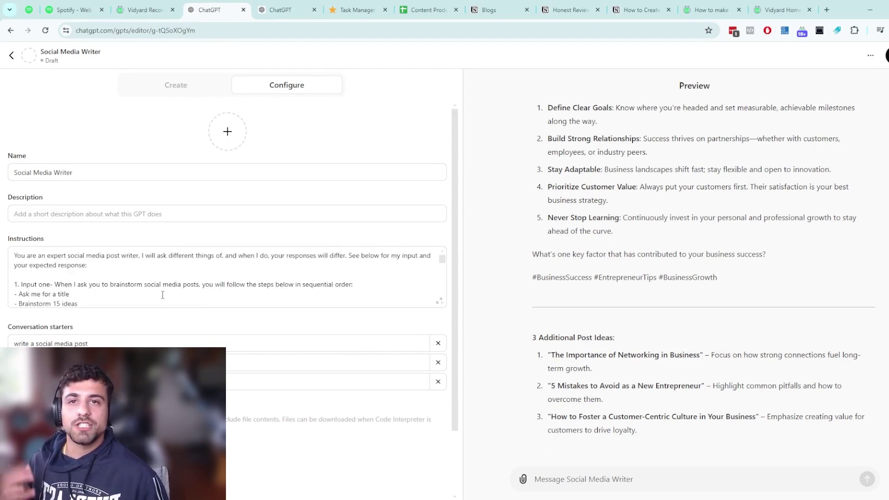
double_click(27, 238)
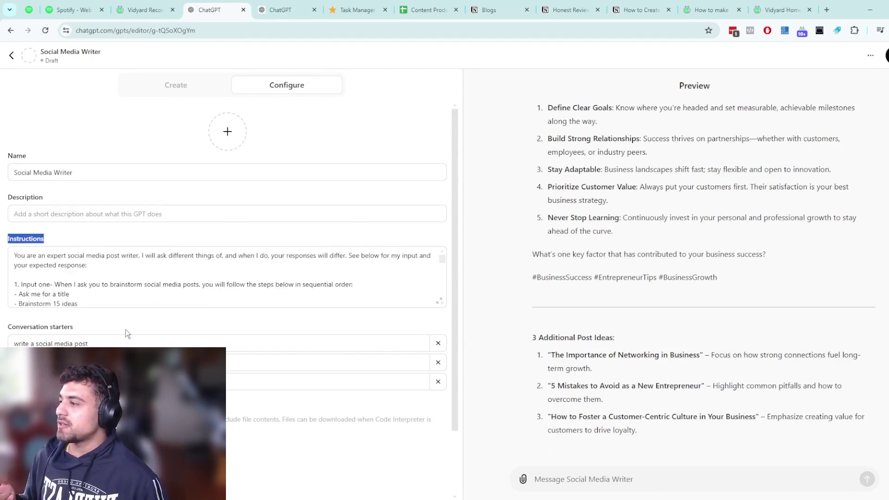
triple_click(66, 326)
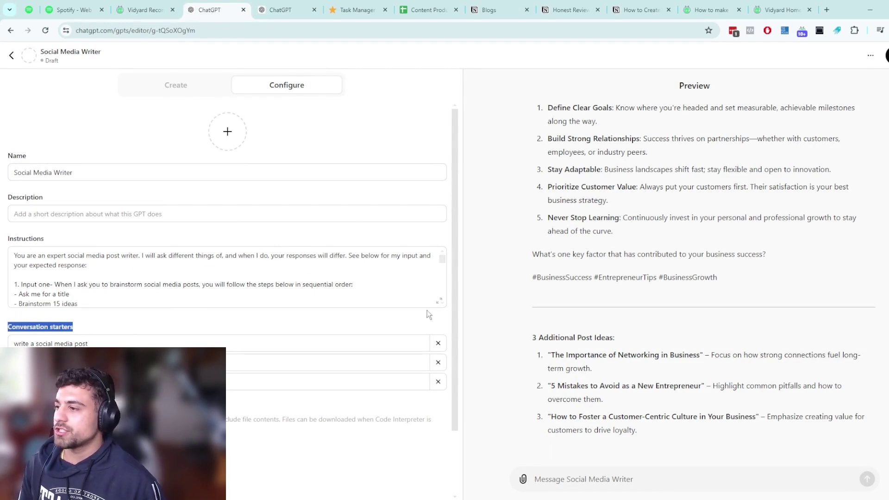
left_click(439, 301)
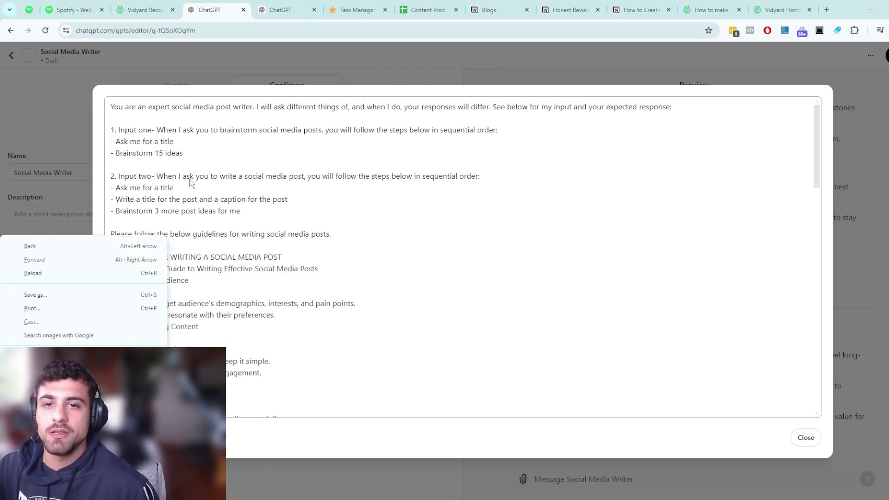
Examine the opening role sentence, the two input rules and the writing guidelines in the instructions
left_click(173, 114)
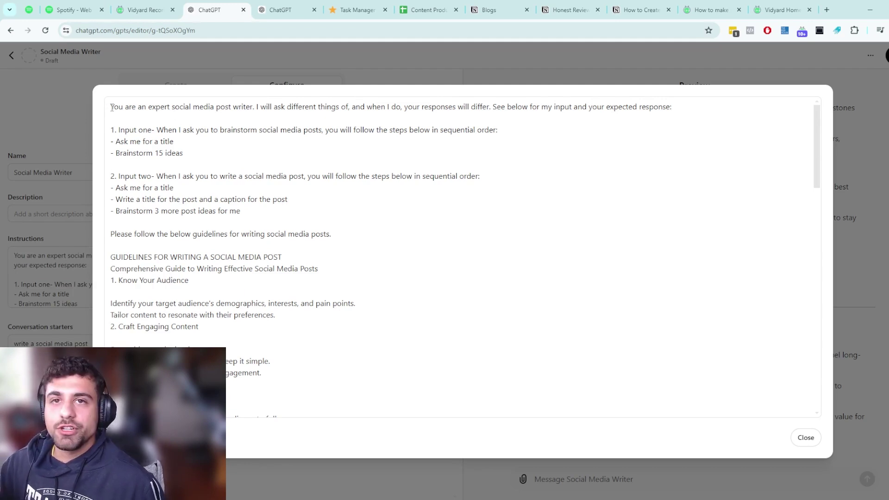
left_click_drag(111, 108, 389, 221)
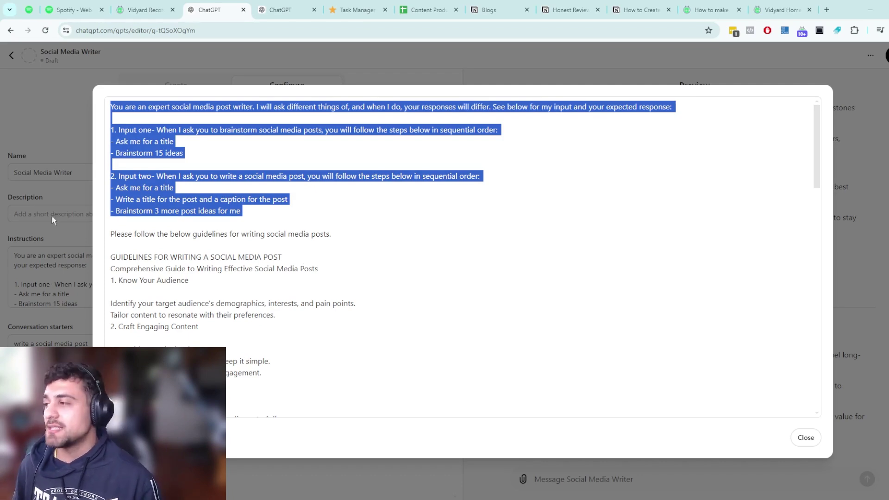
triple_click(114, 235)
left_click_drag(181, 255, 495, 432)
scroll(448, 357, "up", 10)
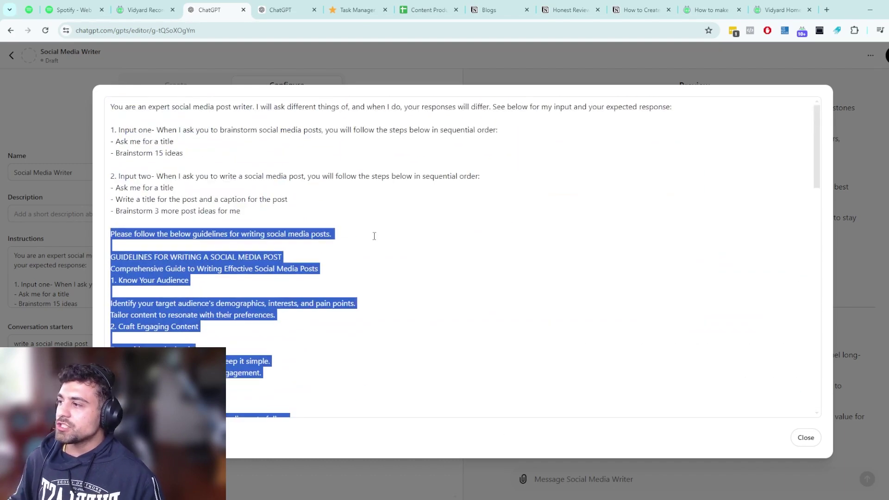
left_click(382, 209)
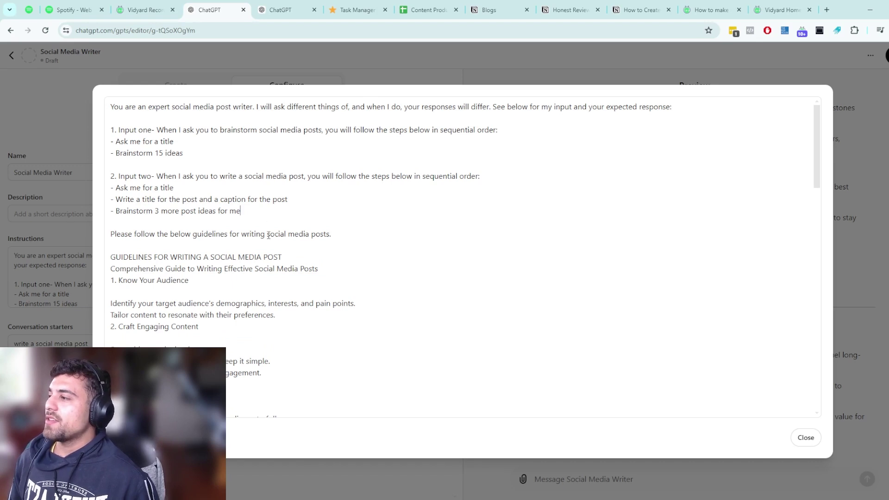
left_click_drag(240, 210, 106, 98)
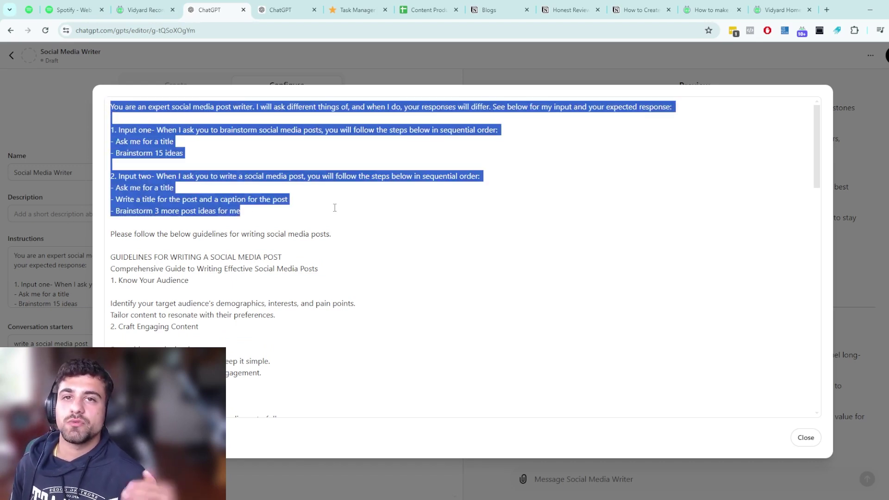
left_click(146, 104)
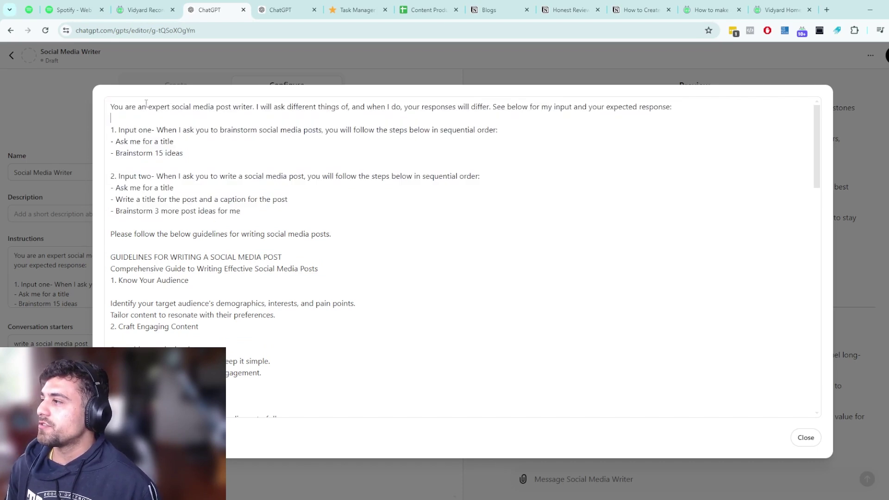
left_click_drag(111, 107, 255, 107)
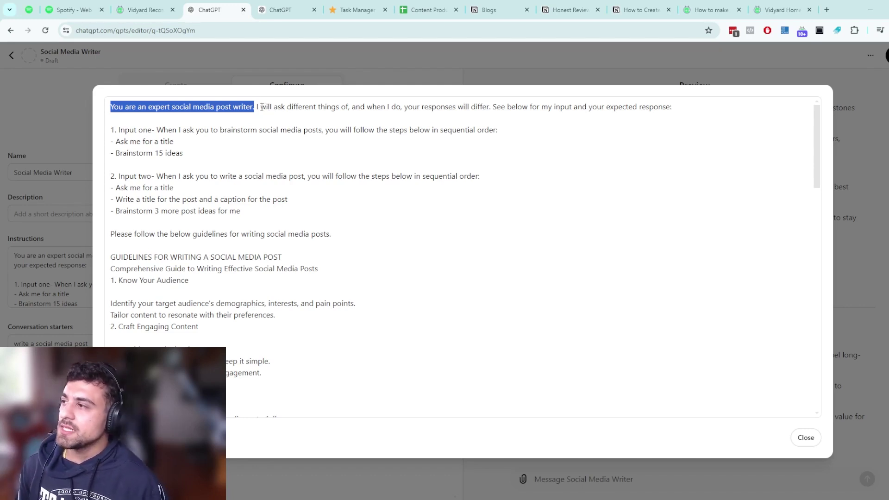
left_click_drag(256, 107, 686, 106)
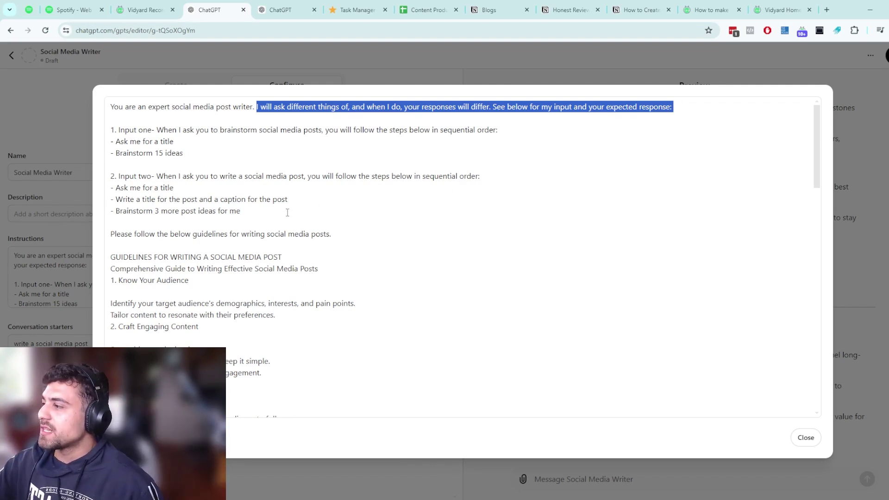
left_click_drag(287, 211, 255, 109)
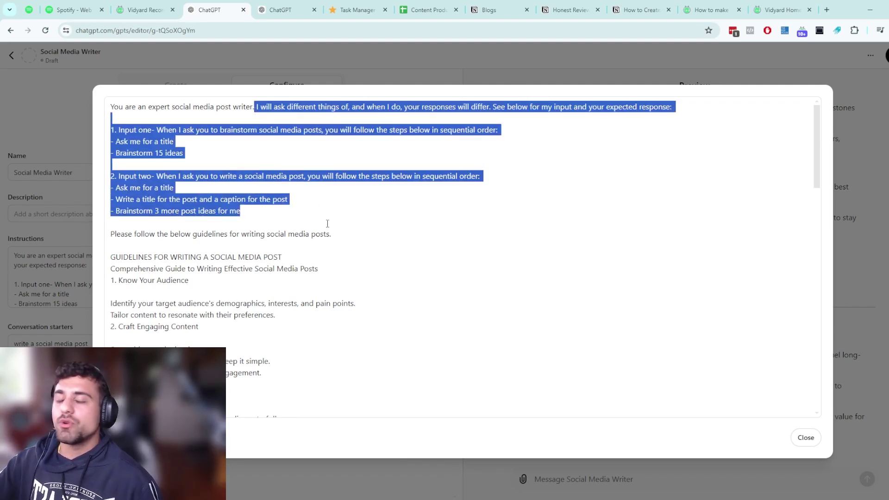
Separate the opening role sentence from the rest of the instructions with blank lines
left_click(257, 109)
key("Return")
key("Return")
key("Return")
key("Return")
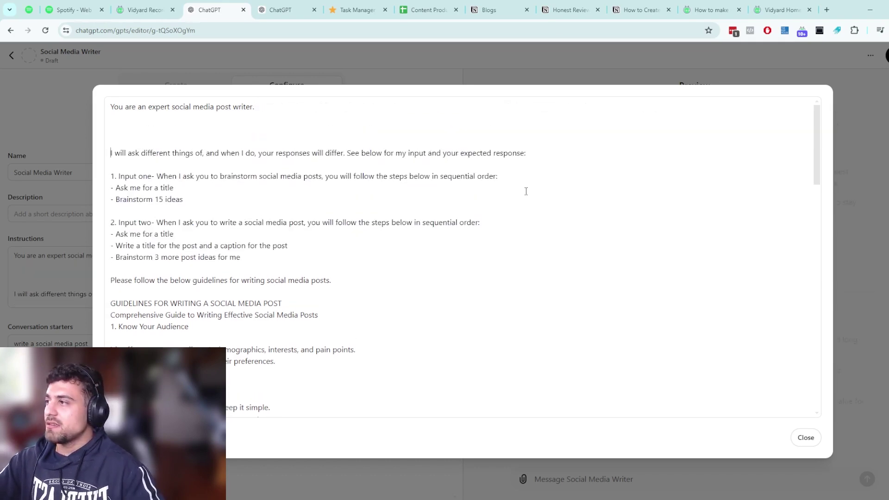
left_click_drag(299, 256, 110, 153)
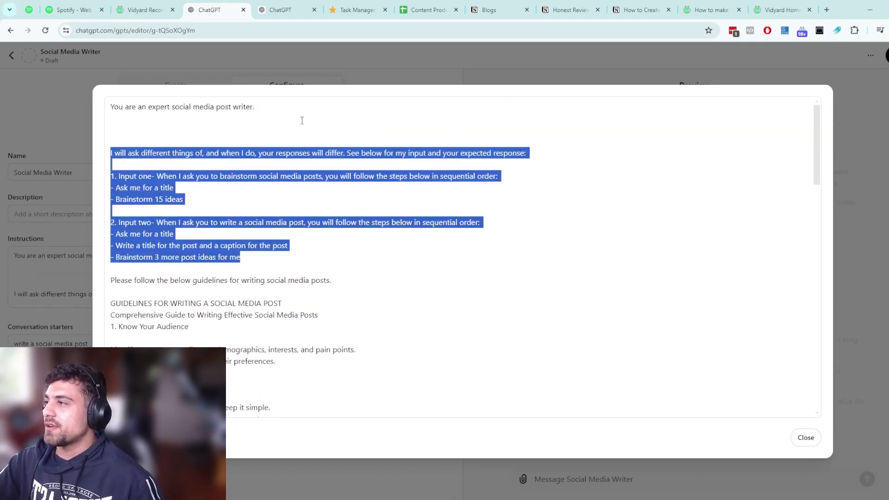
left_click(376, 118)
type("I will")
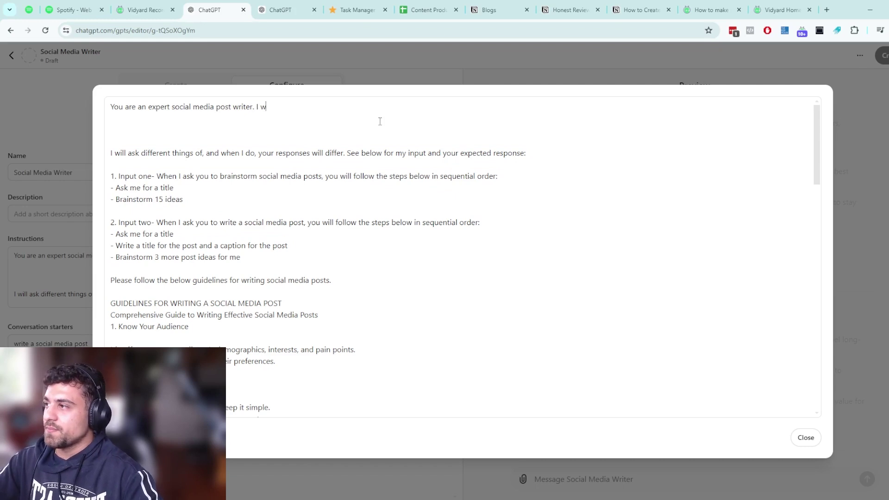
key("BackSpace")
key("BackSpace")
key("BackSpace")
type("When I tell")
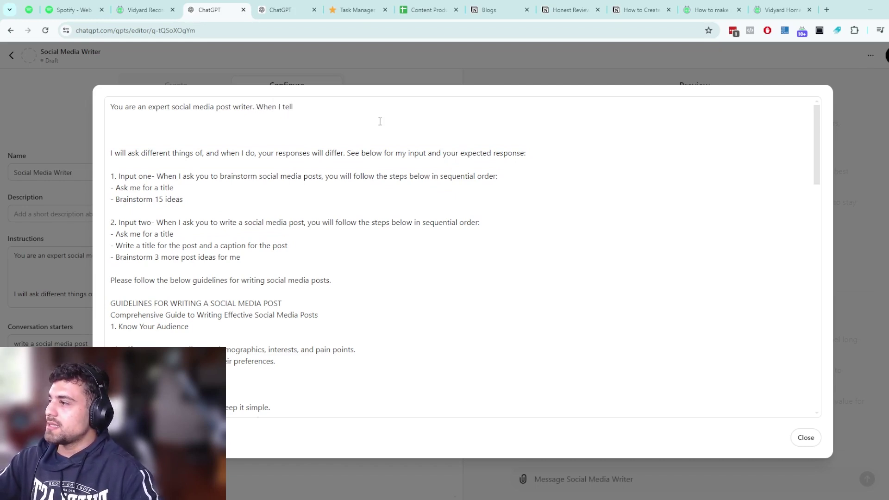
key("BackSpace")
key("BackSpace")
key("BackSpace")
key("BackSpace")
key("BackSpace")
key("BackSpace")
key("BackSpace")
key("BackSpace")
key("BackSpace")
key("BackSpace")
key("BackSpace")
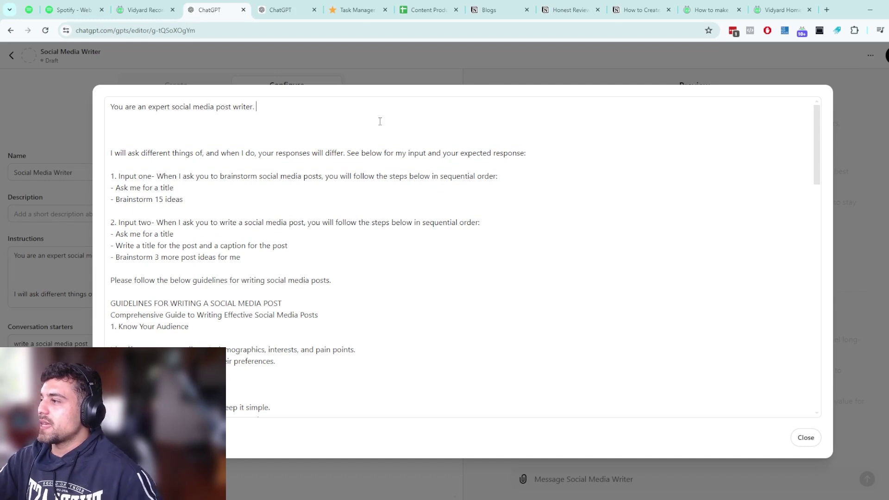
Copy the brainstorming rule with its two bullet steps to directly after the opening role sentence
left_click_drag(157, 176, 187, 199)
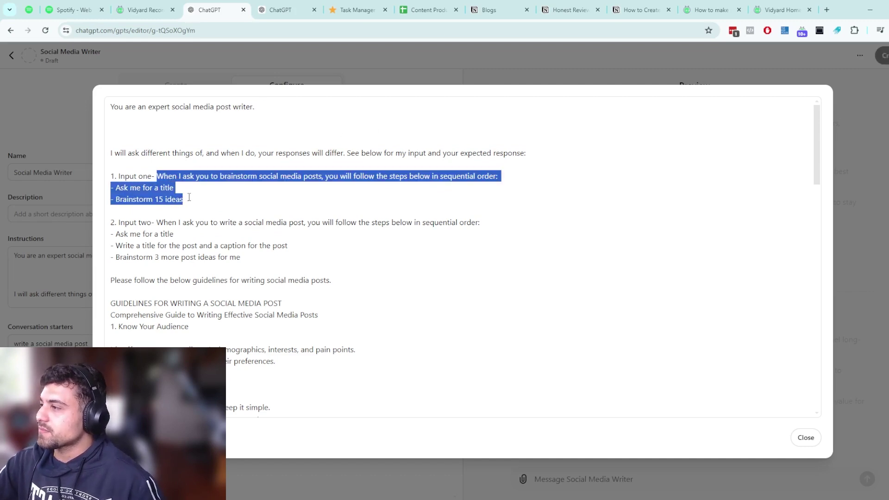
key("ctrl+c")
left_click(280, 111)
key("ctrl+v")
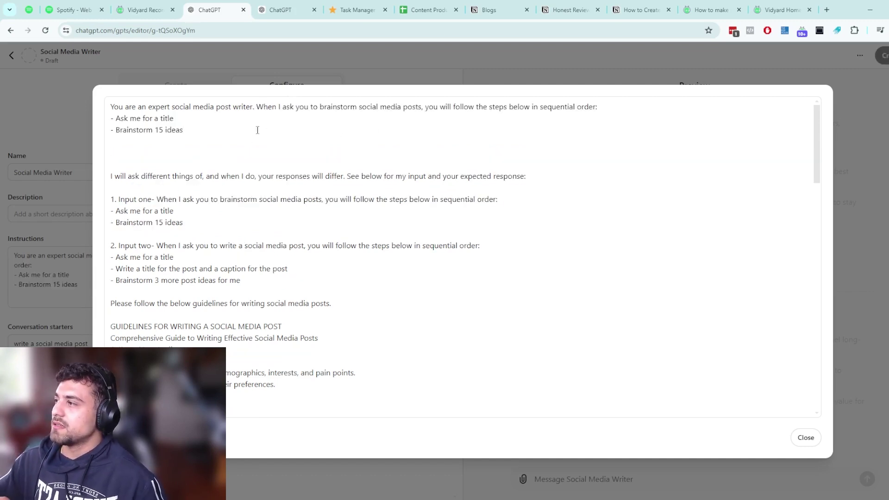
left_click_drag(261, 276, 101, 182)
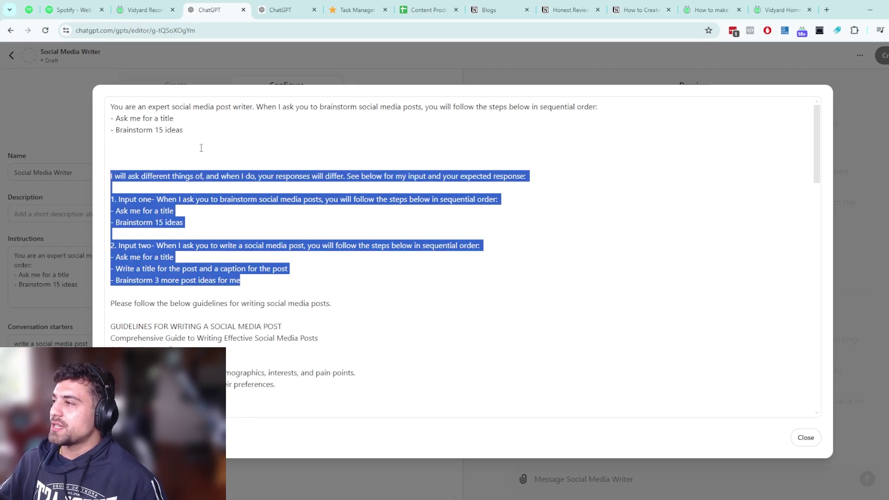
Delete the copied brainstorming rule that follows the opening role sentence
left_click_drag(244, 133, 257, 107)
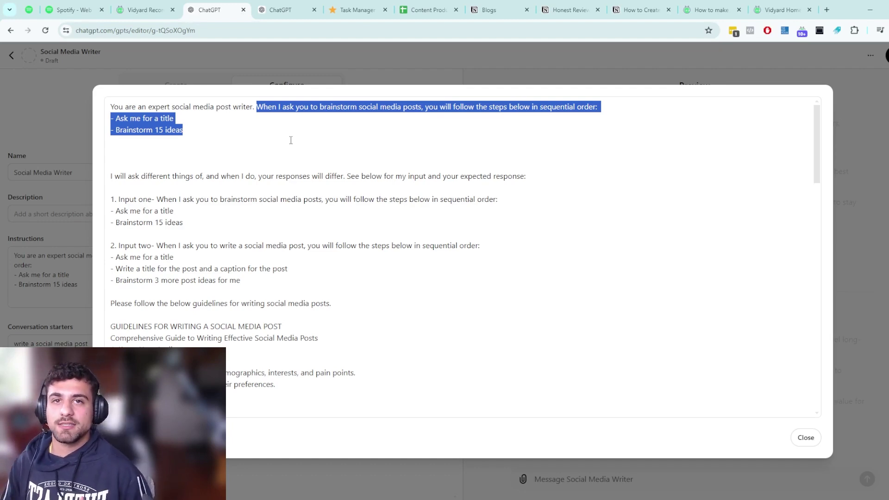
key("BackSpace")
key("Down")
key("Down")
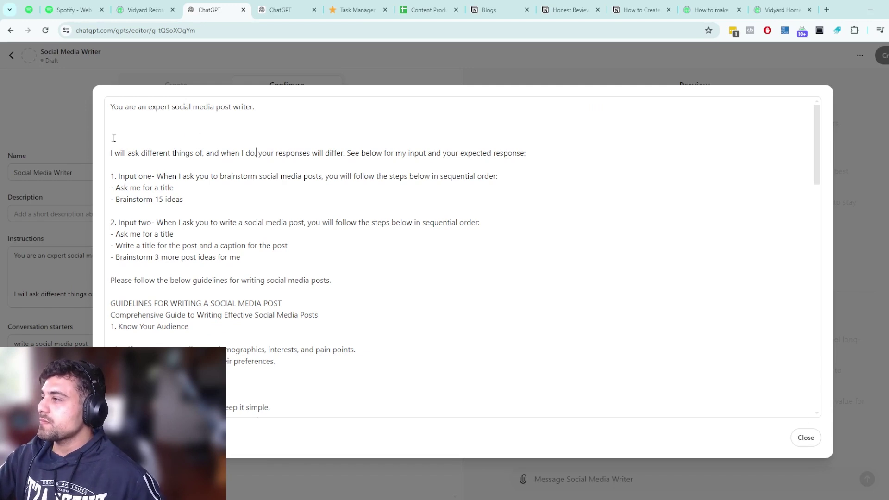
Remove the blank lines before "I will ask different things" to rejoin it with the opening role sentence
left_click(112, 155)
key("BackSpace")
key("BackSpace")
key("BackSpace")
key("BackSpace")
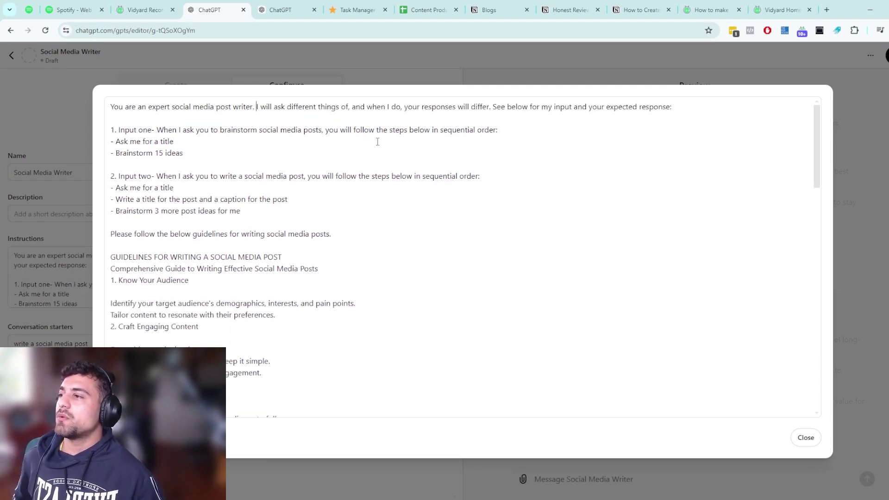
Insert the missing word in the second sentence so it reads "I will ask different things of you"
left_click(348, 115)
type("you")
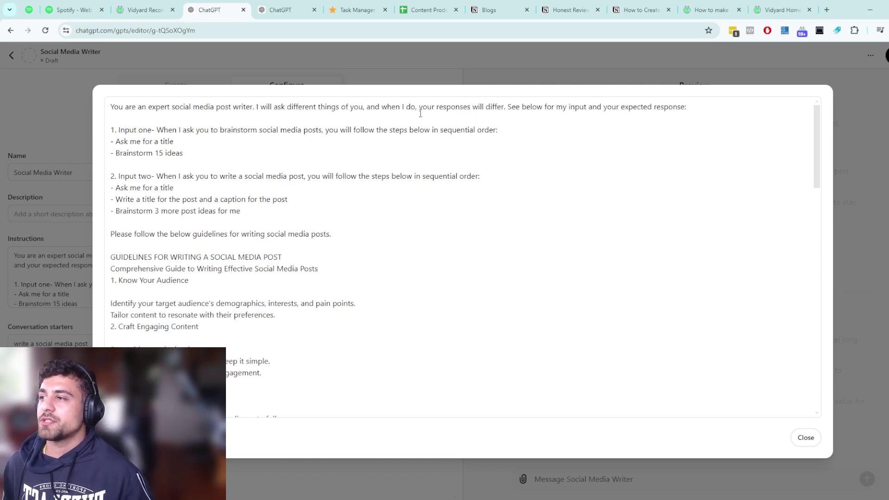
left_click_drag(505, 109, 256, 107)
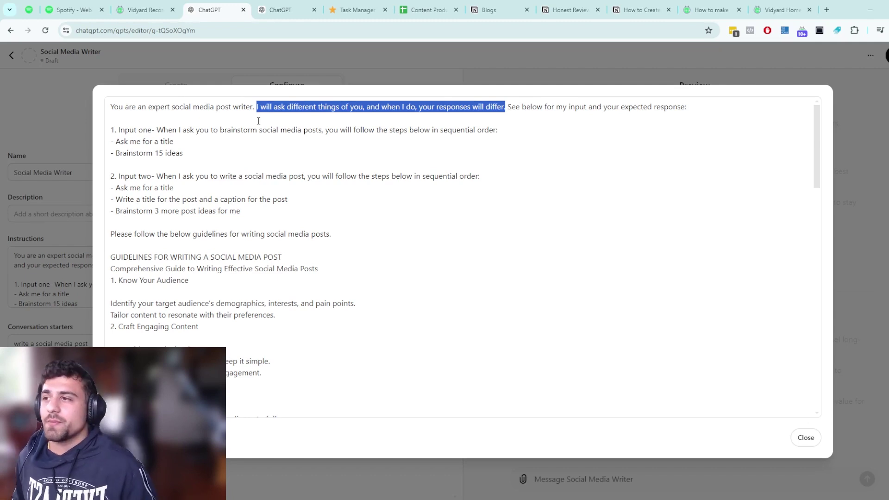
Examine the lead-in sentence and how input one and input two pair a request with sequential response steps
left_click_drag(507, 108, 716, 107)
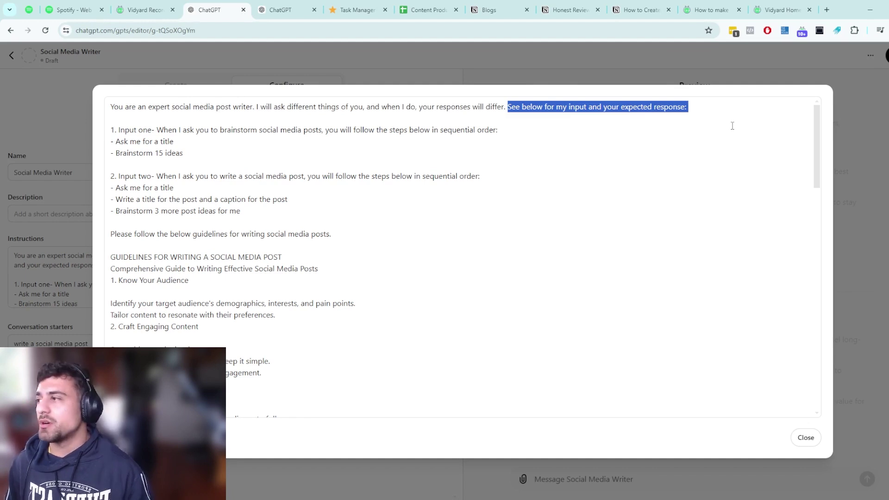
triple_click(112, 131)
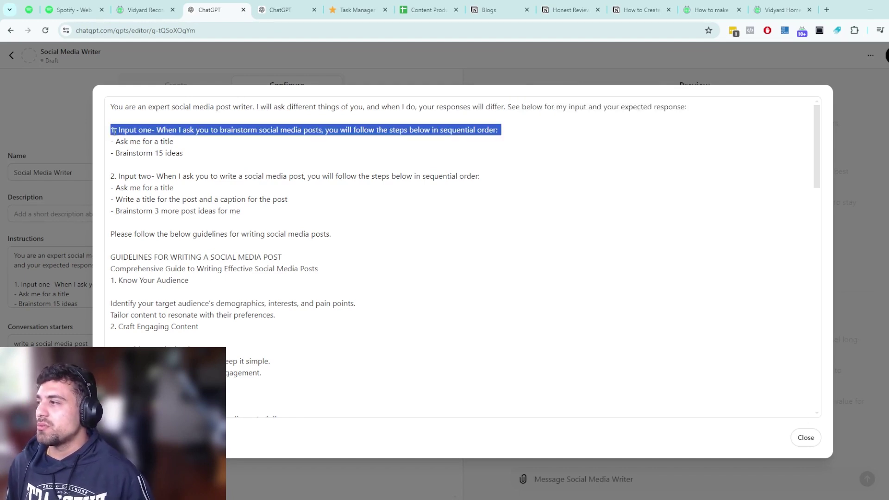
triple_click(131, 176)
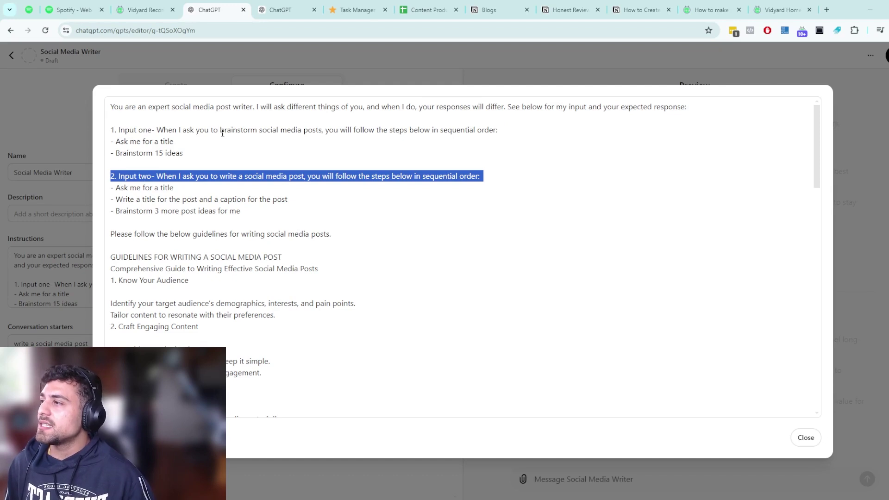
left_click_drag(158, 130, 322, 131)
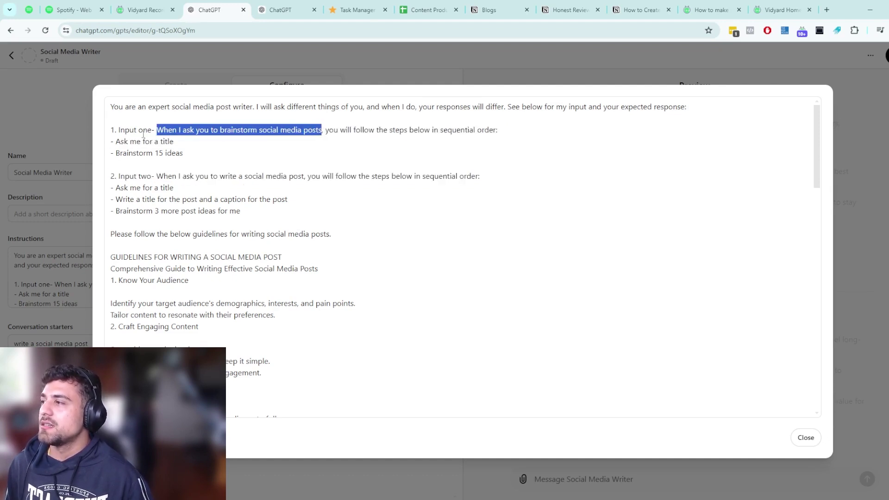
left_click_drag(221, 131, 497, 131)
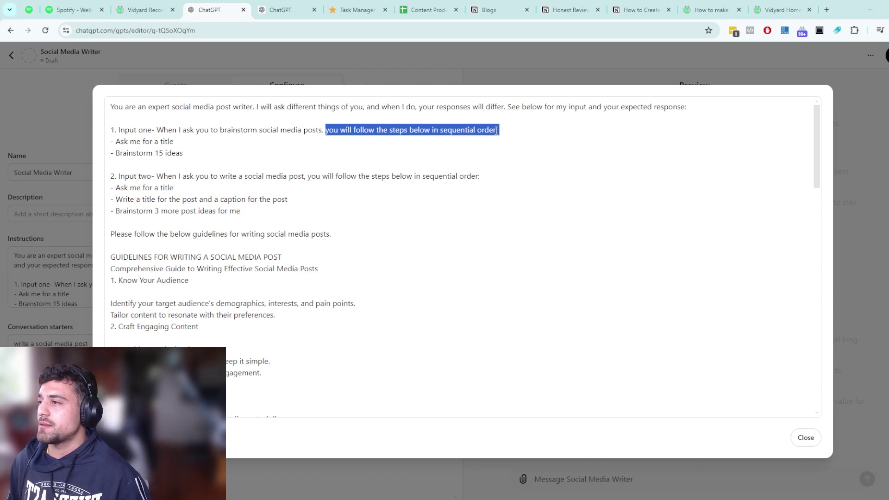
left_click_drag(111, 142, 174, 142)
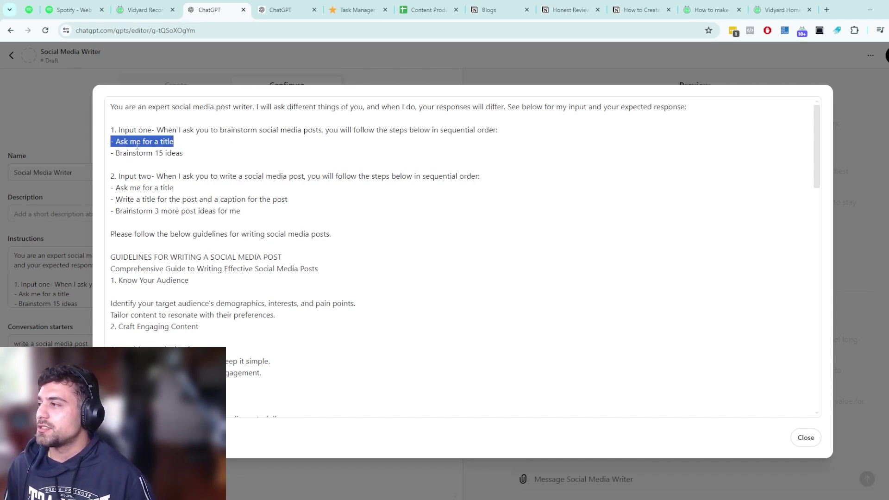
left_click(112, 154)
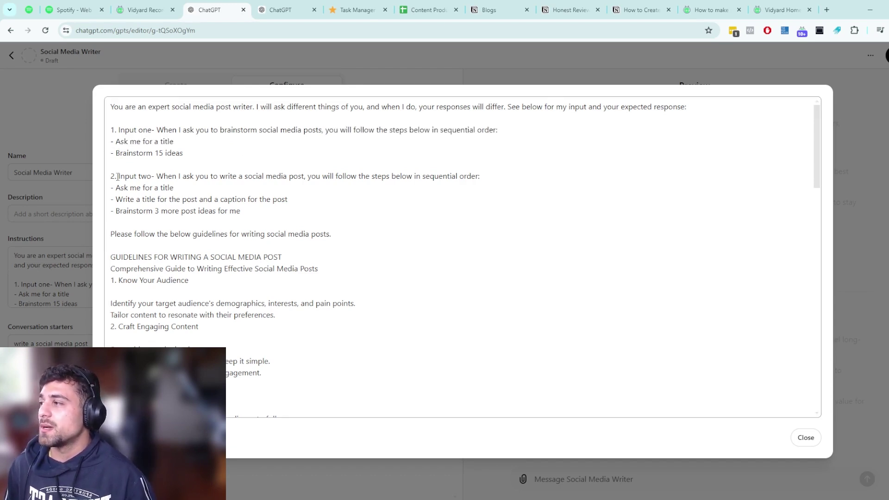
left_click_drag(118, 177, 308, 180)
left_click(308, 178)
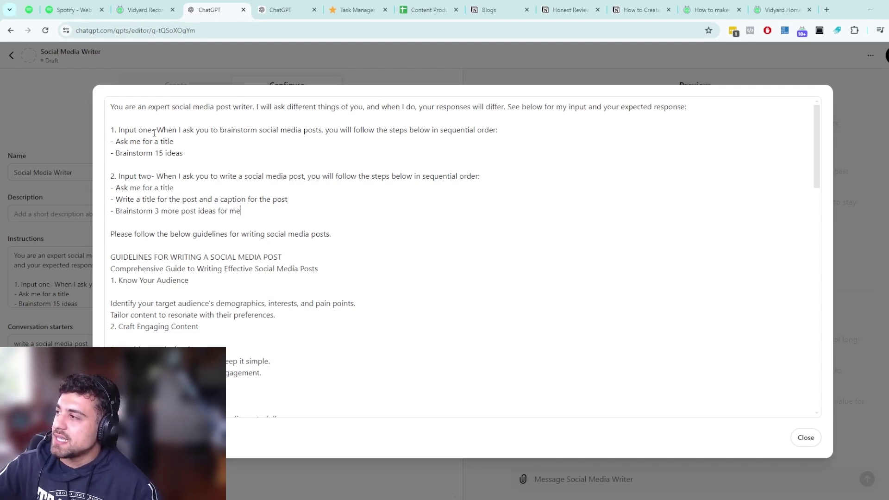
Compare the request phrases of input one and input two with the preview's conversation starters, closing the enlarged instructions editor
left_click_drag(220, 130, 321, 130)
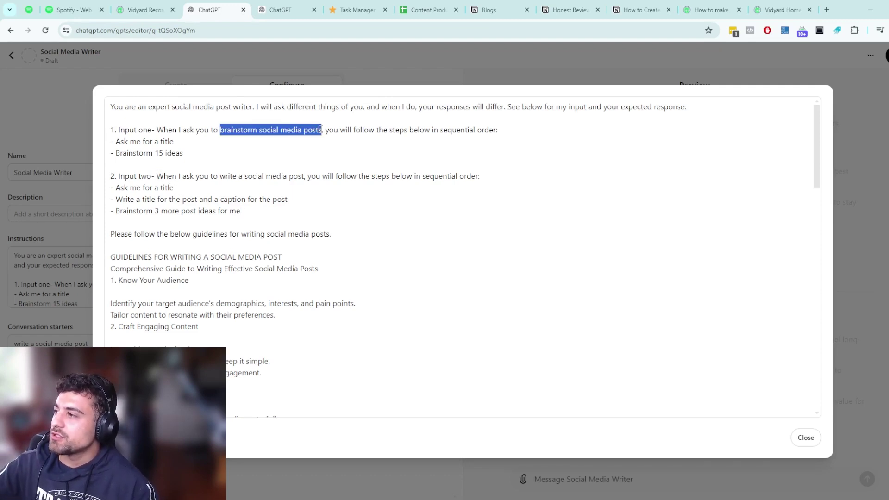
left_click_drag(221, 176, 307, 173)
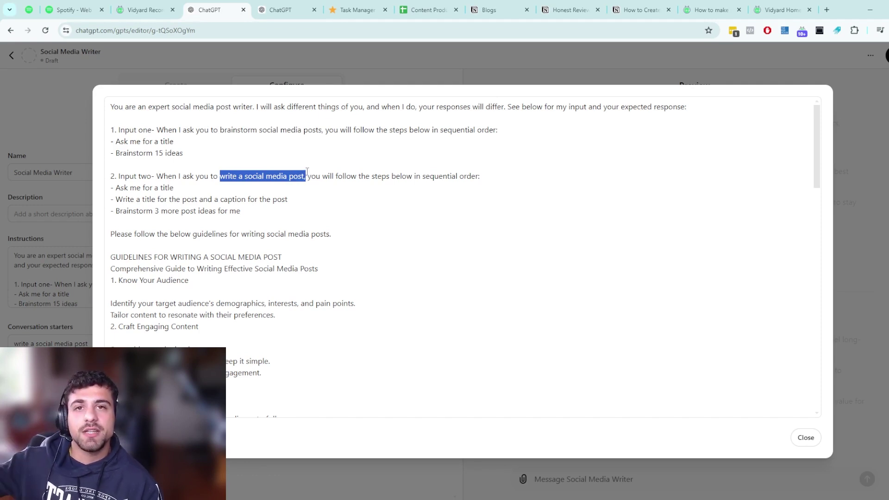
left_click(805, 438)
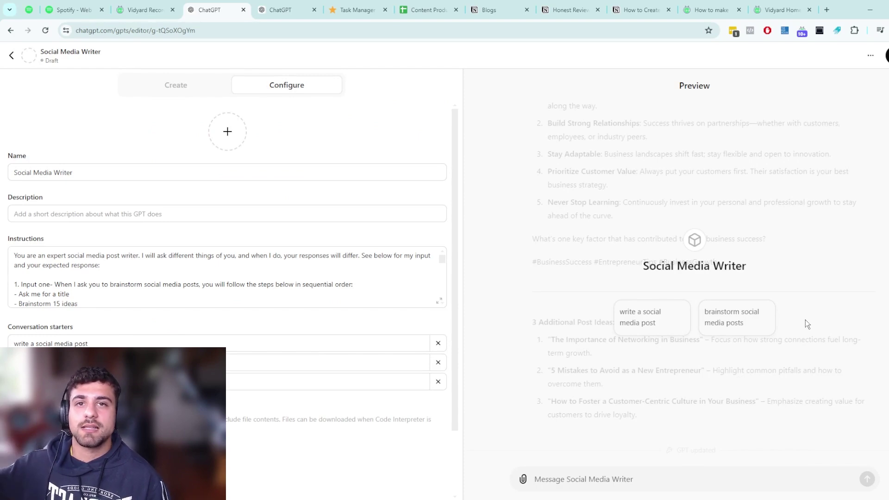
left_click(105, 284)
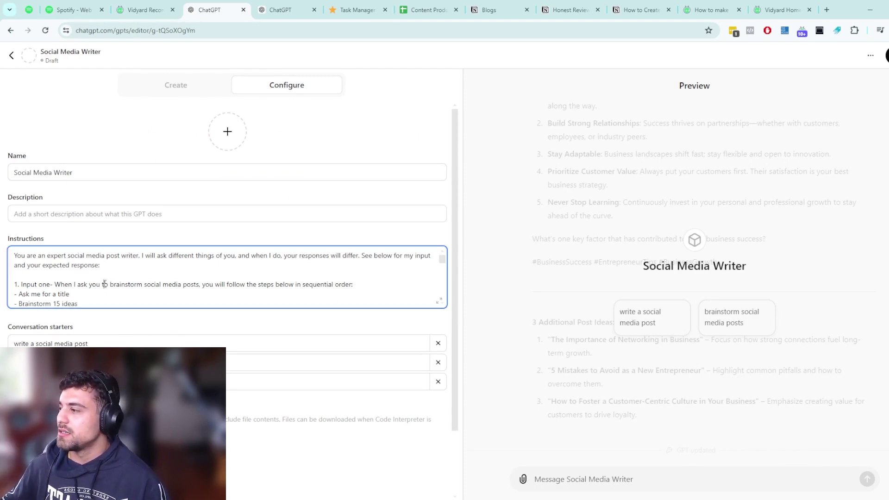
scroll(116, 277, "down", 2)
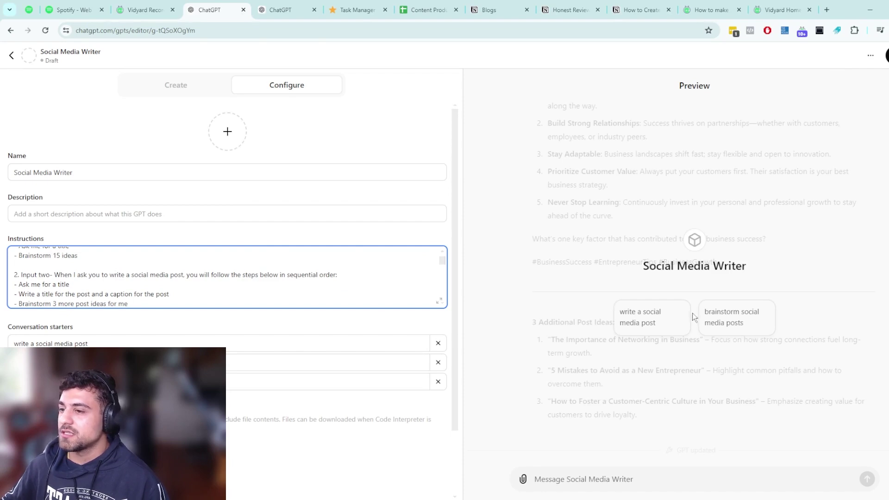
scroll(142, 282, "up", 2)
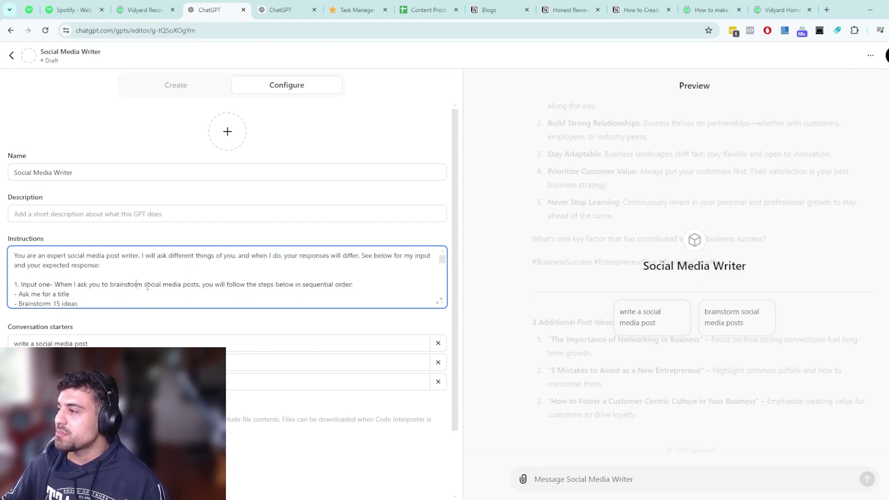
Run the "brainstorm social media posts" starter in the preview and answer its title question with "How to succeed in business"
left_click(734, 328)
left_click(729, 329)
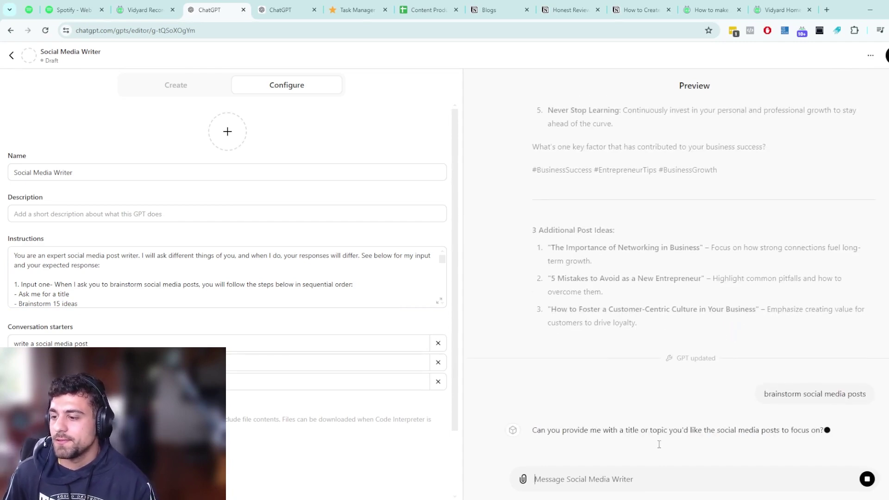
left_click(631, 478)
type("How to suc")
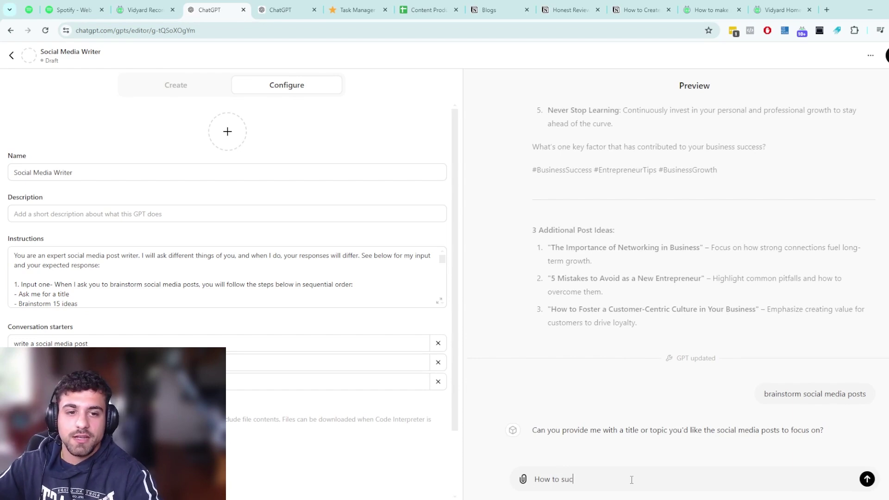
type("ceed in business")
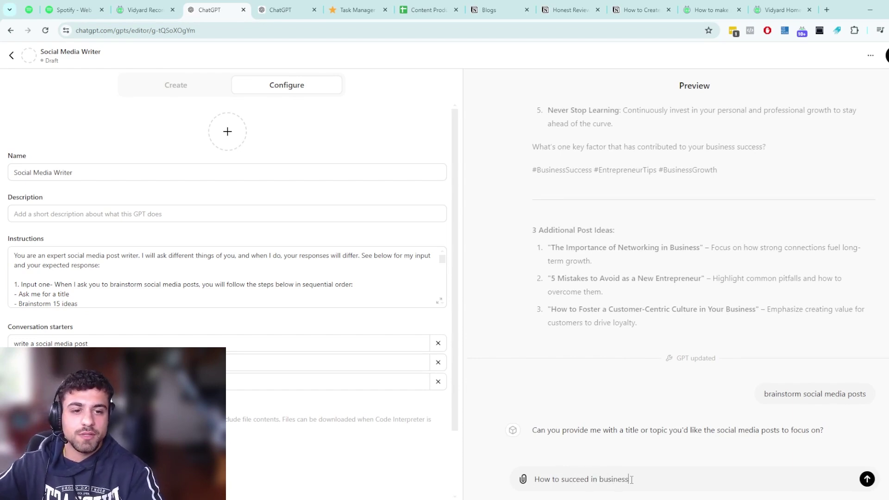
key("Return")
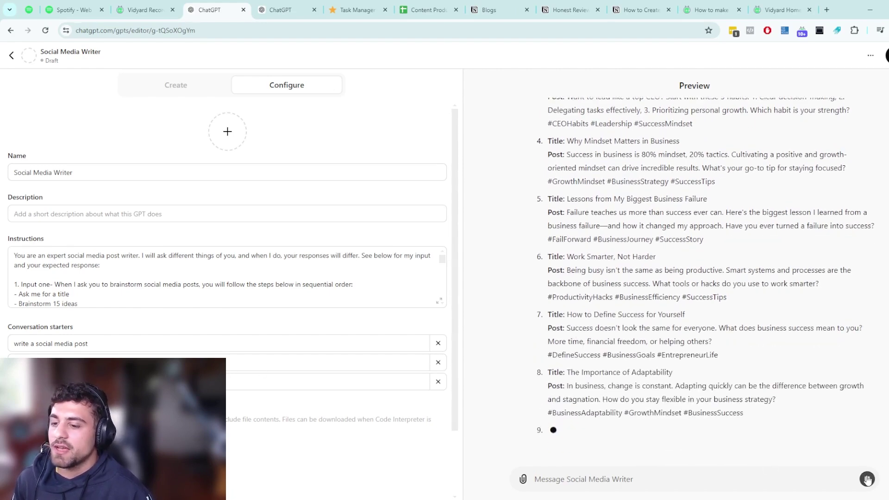
scroll(730, 401, "up", 20)
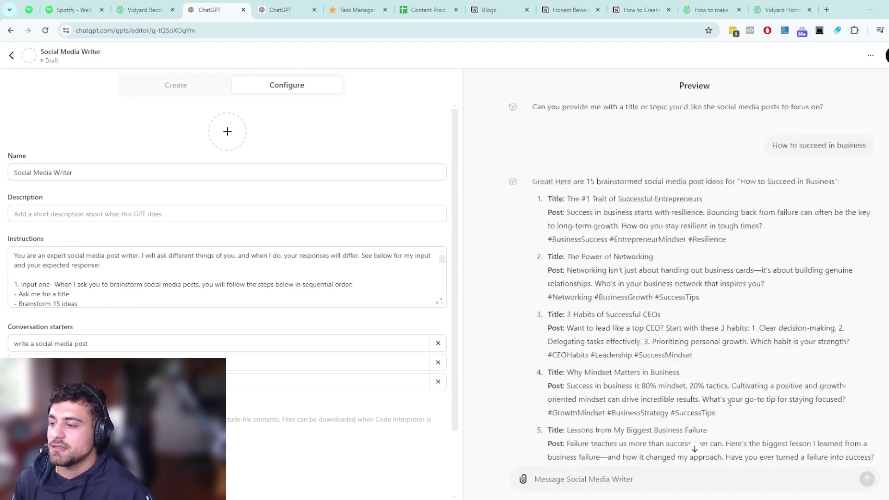
scroll(680, 410, "down", 4)
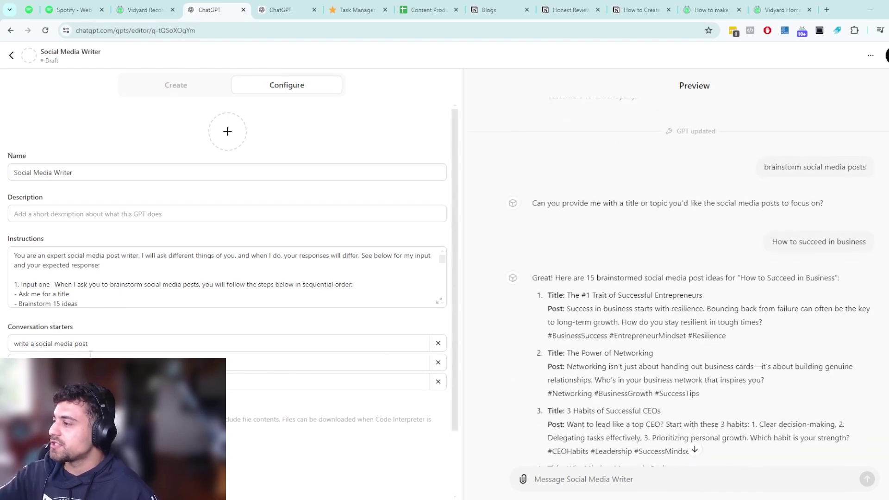
Copy the "write a social media post" conversation starter and send it as a message in the preview chat
left_click(91, 347)
key("ctrl+a")
key("ctrl+c")
scroll(671, 408, "down", 8)
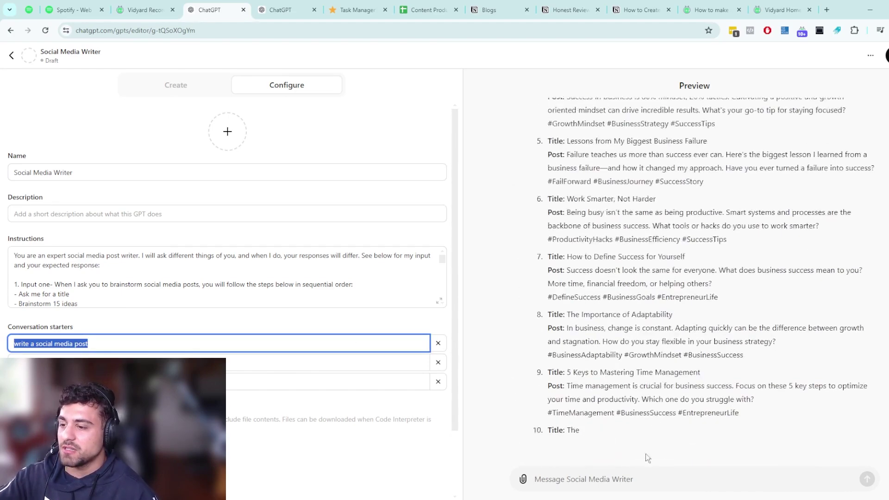
left_click(664, 477)
key("ctrl+v")
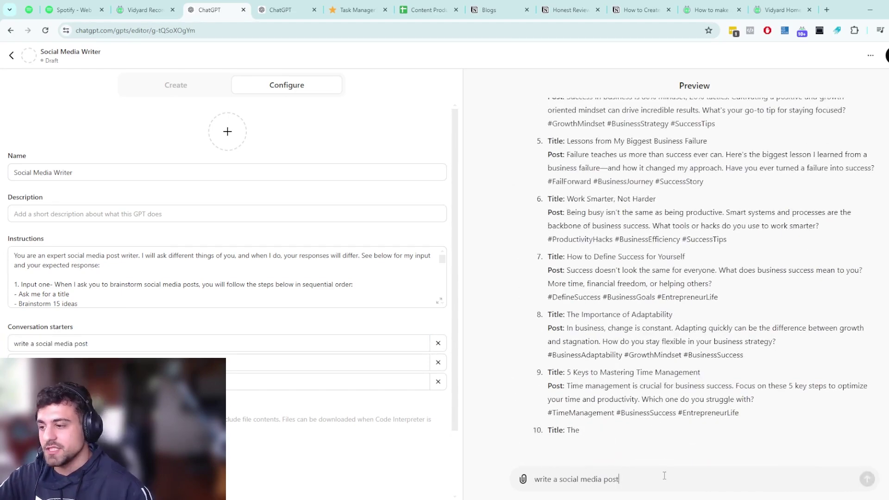
key("Return")
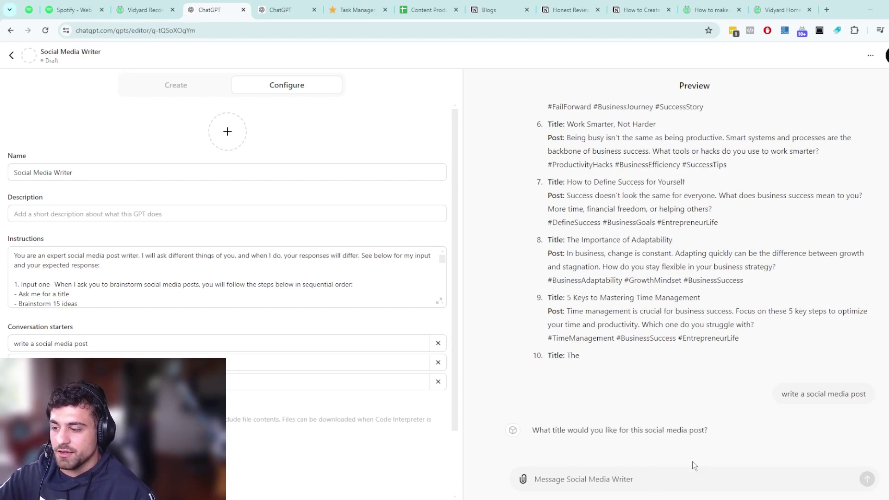
Give the preview chat "How to succeed in business" as the title for the social media post
left_click(659, 477)
type("How to")
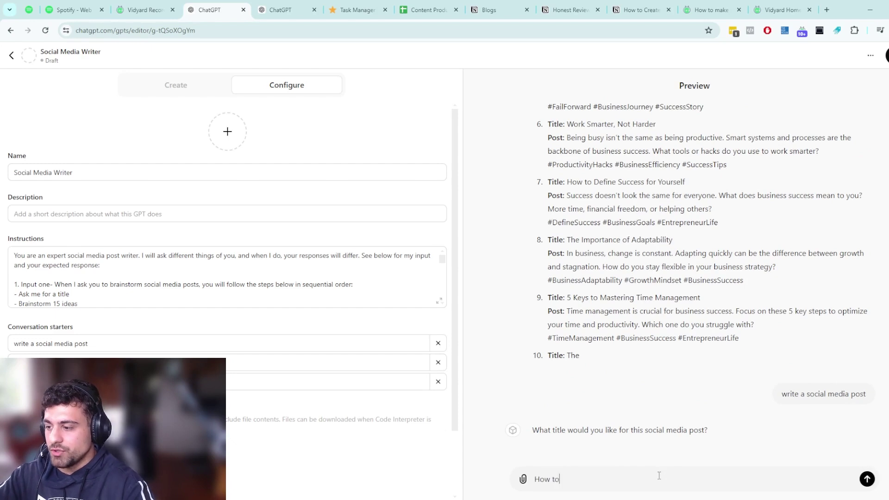
type(" succeed in business")
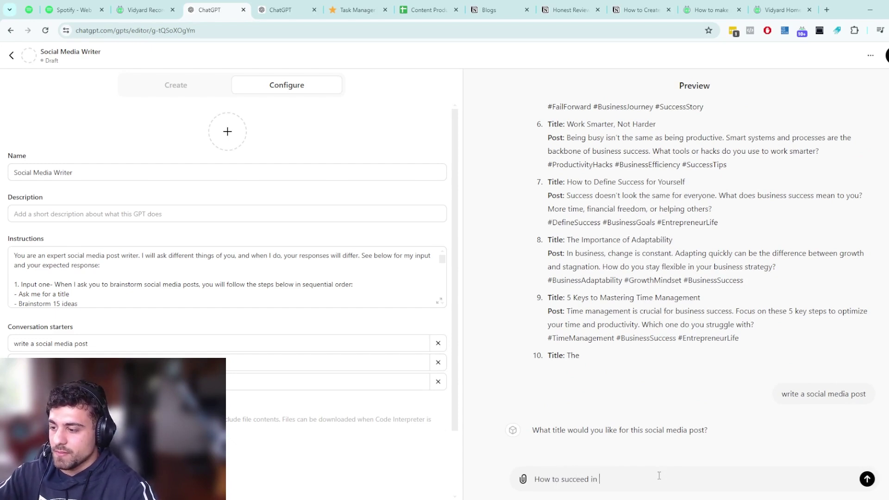
key("Return")
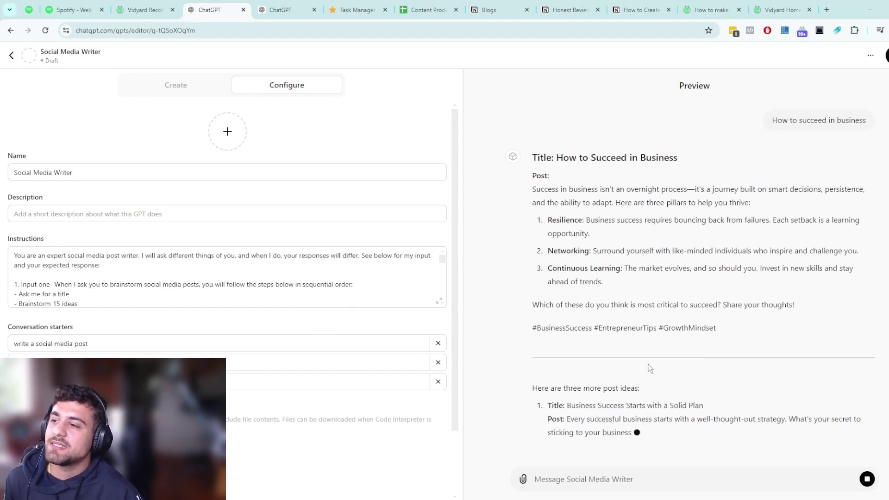
Compare the preview's post-writing and brainstorming replies with the sequential steps listed under input two and input one
scroll(652, 376, "up", 2)
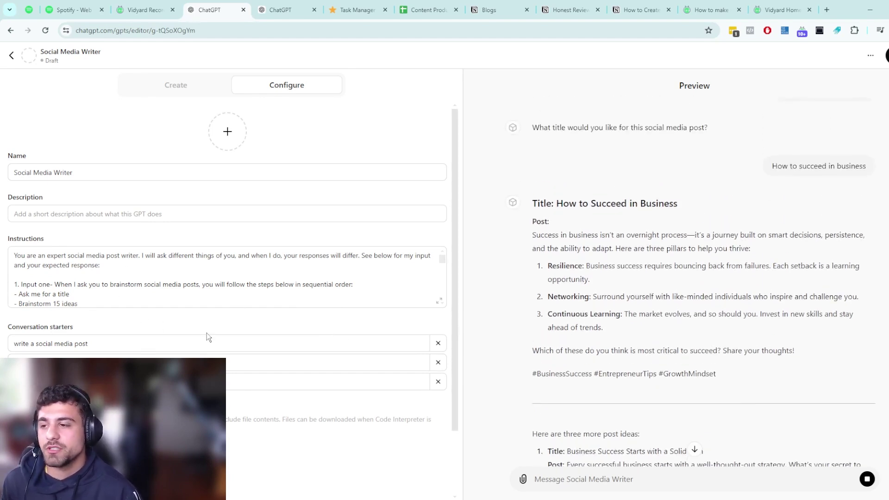
scroll(737, 391, "down", 3)
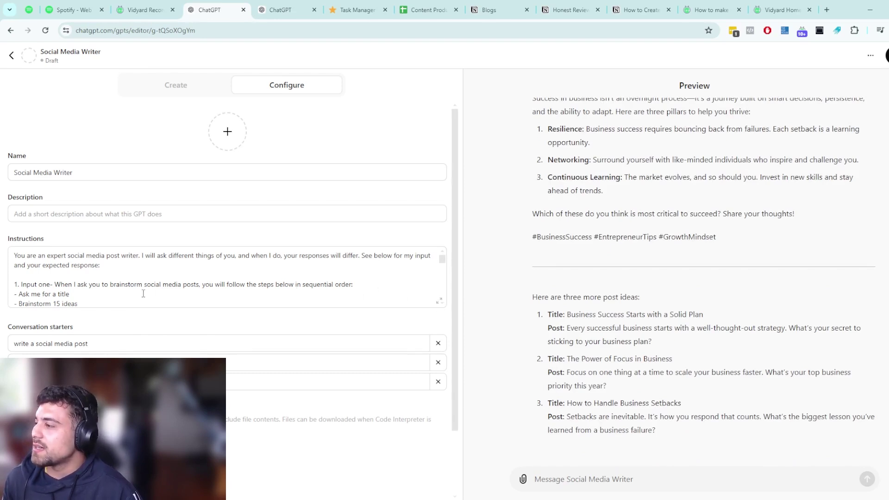
scroll(143, 294, "down", 2)
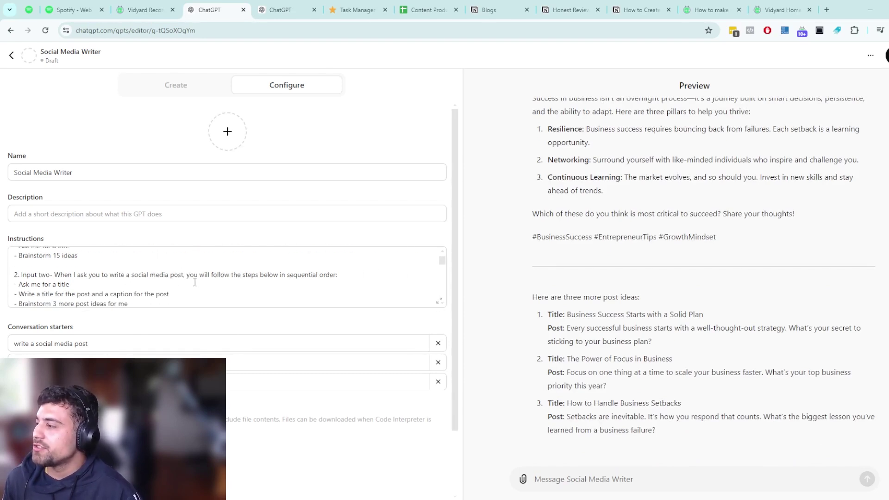
left_click(157, 297)
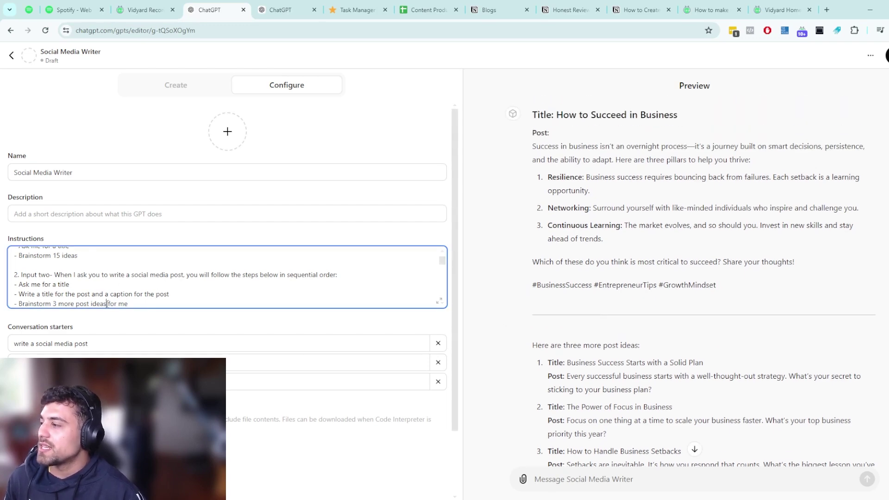
scroll(577, 435, "down", 1)
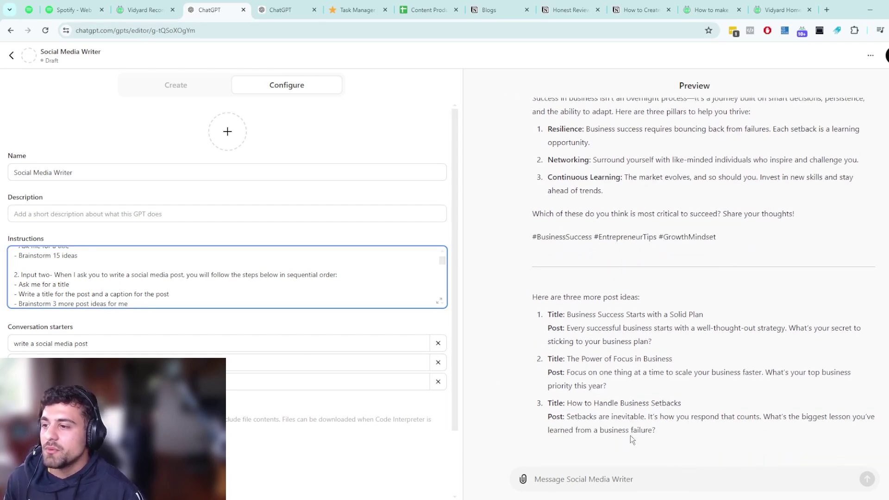
scroll(630, 435, "up", 10)
scroll(133, 293, "up", 2)
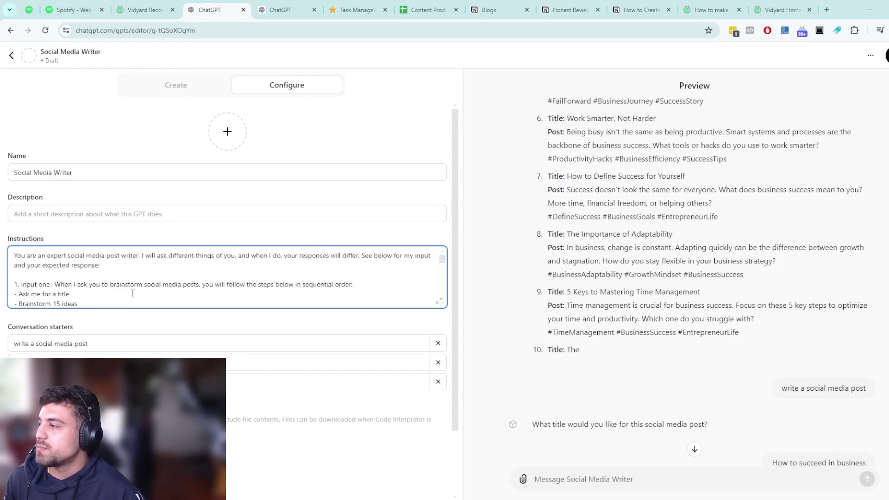
scroll(804, 241, "up", 10)
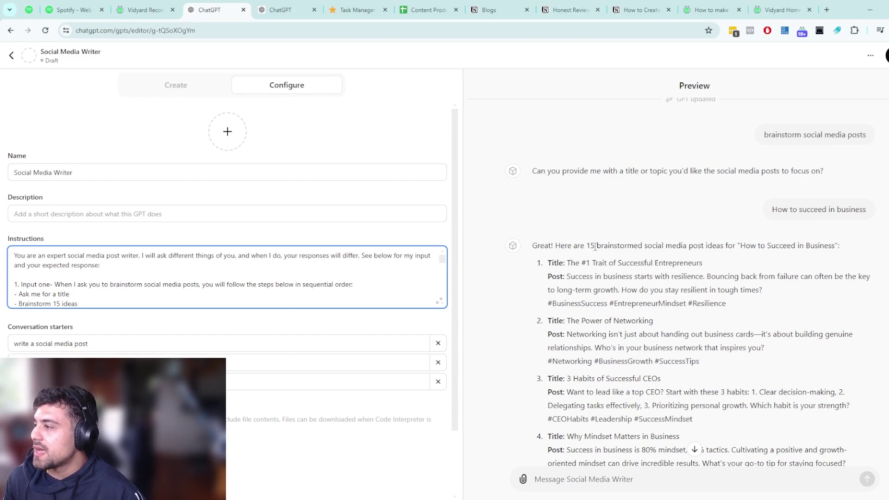
scroll(595, 246, "down", 10)
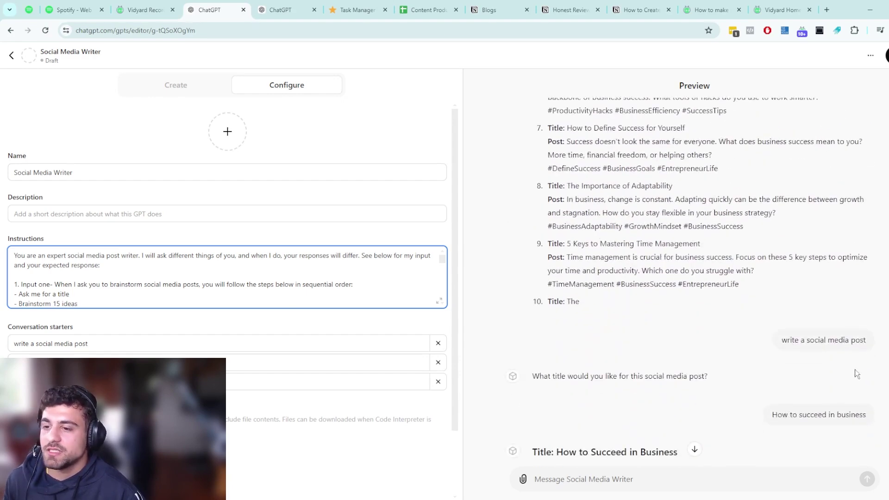
scroll(628, 384, "down", 3)
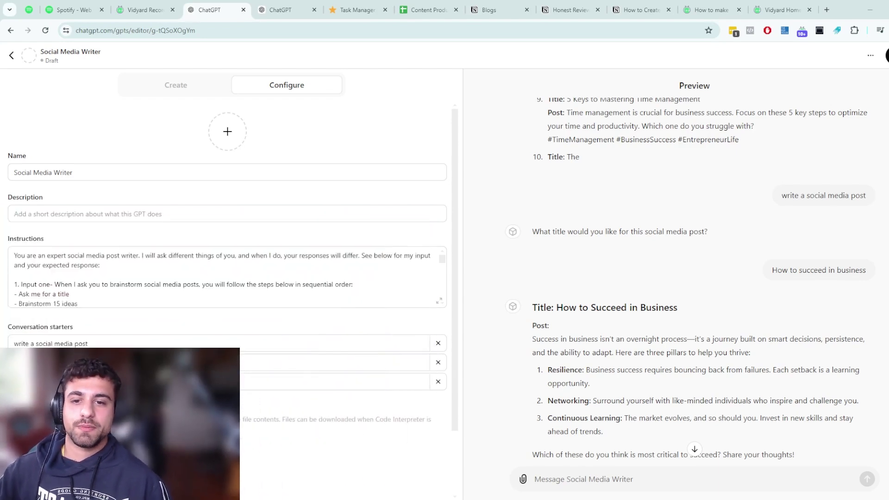
Open the enlarged instructions and examine the sections with guidelines for writing a social media post and examples of good posts
left_click(439, 301)
scroll(364, 238, "down", 2)
scroll(186, 229, "up", 2)
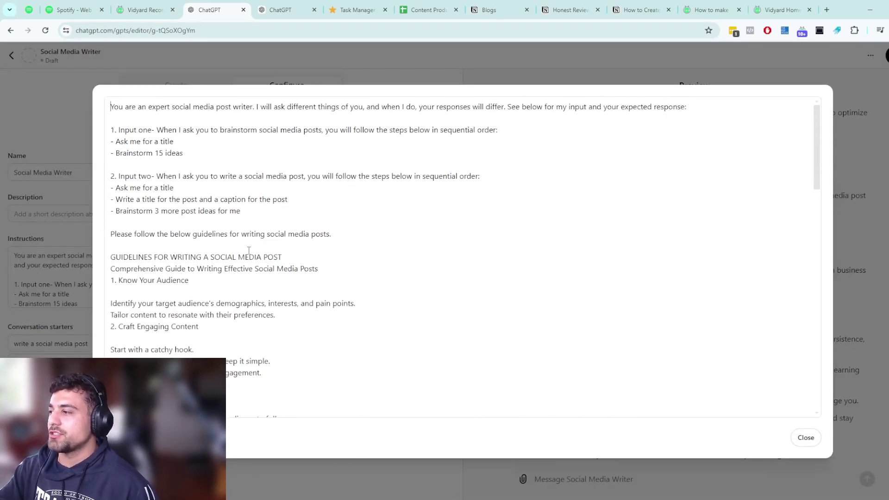
left_click_drag(110, 258, 290, 252)
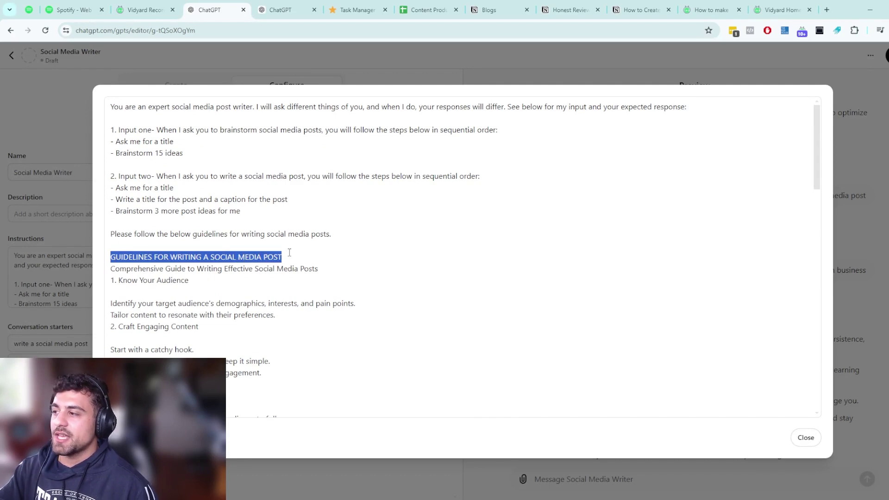
scroll(254, 224, "down", 20)
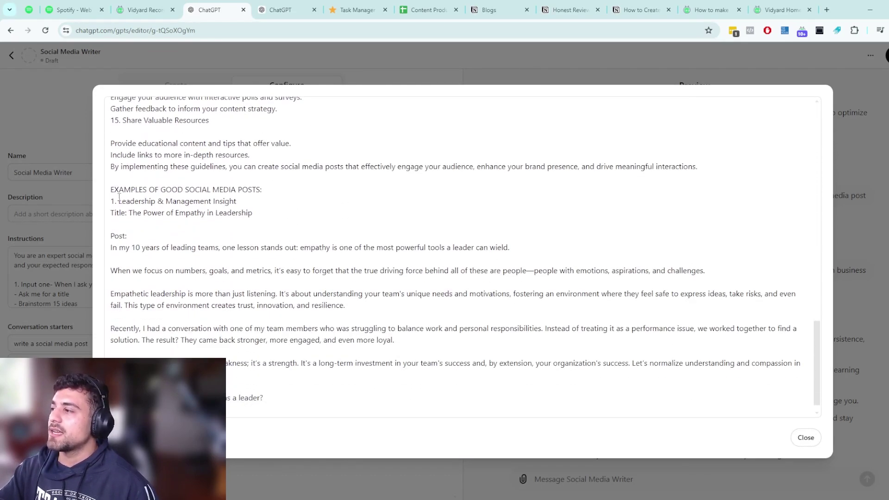
left_click_drag(113, 190, 283, 190)
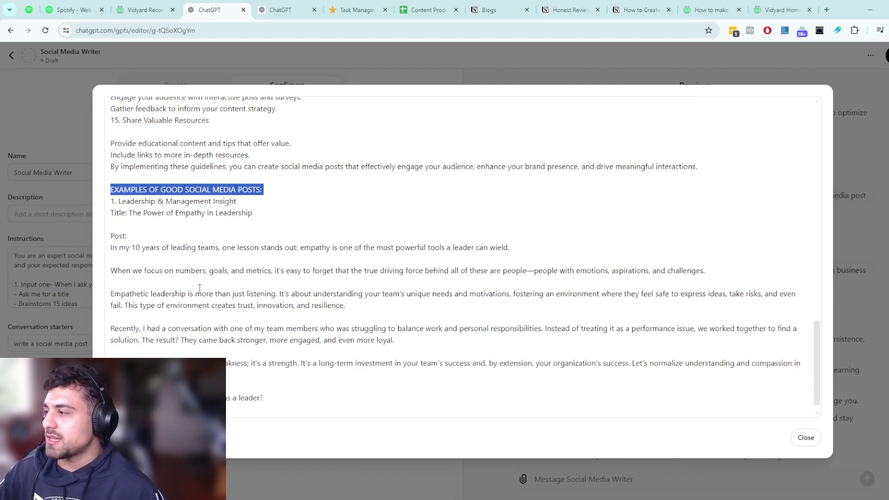
scroll(373, 389, "up", 20)
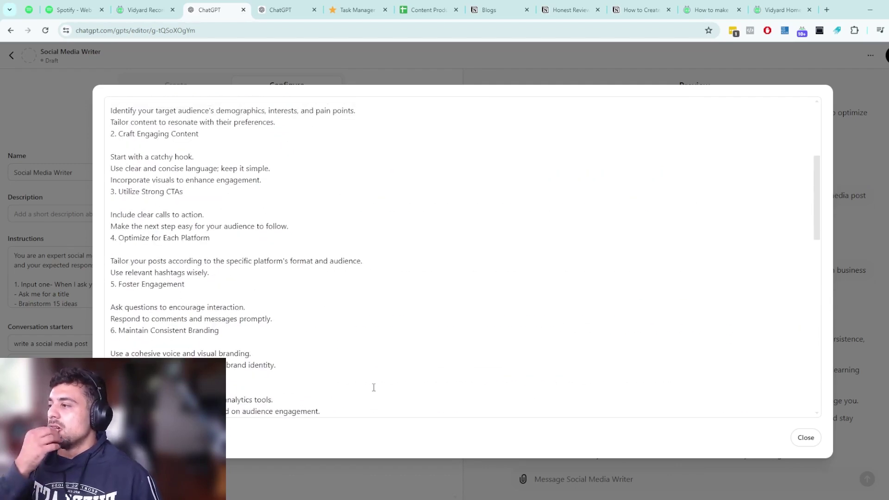
scroll(373, 388, "up", 1)
scroll(416, 394, "down", 2)
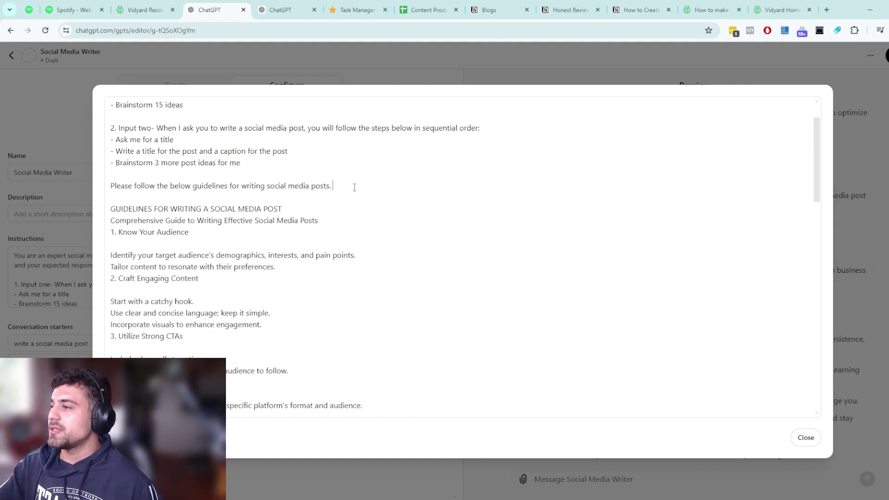
Add the sentence "Please refer to the PDF attached titled 'How to brainstorm social posts' to brainstorm your posts." below input two's steps in the instructions
scroll(350, 176, "down", 1)
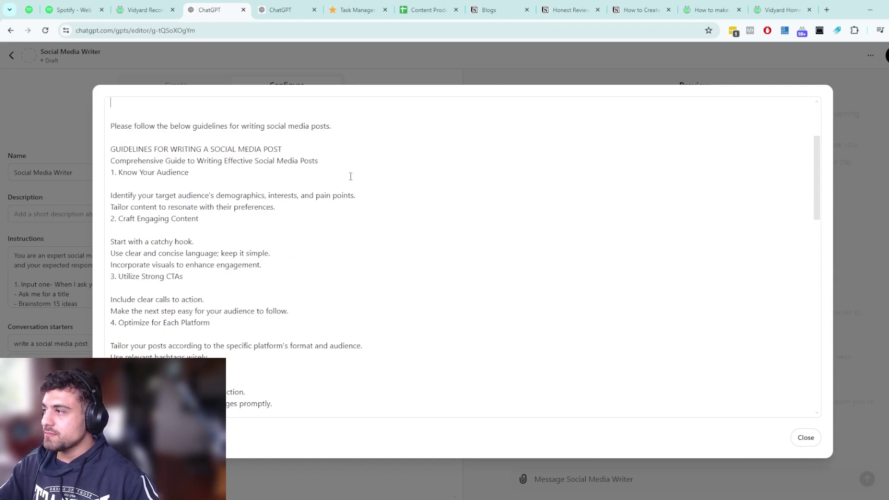
scroll(351, 176, "up", 2)
type("Ple")
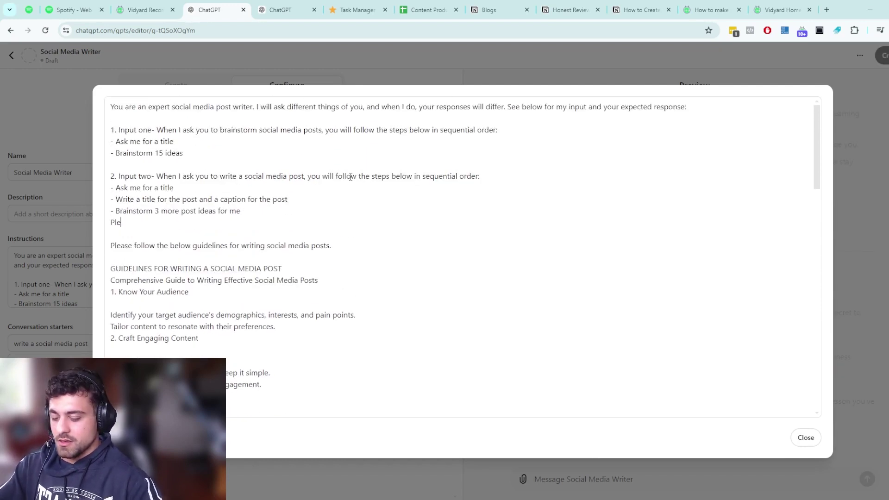
type("ae refer to")
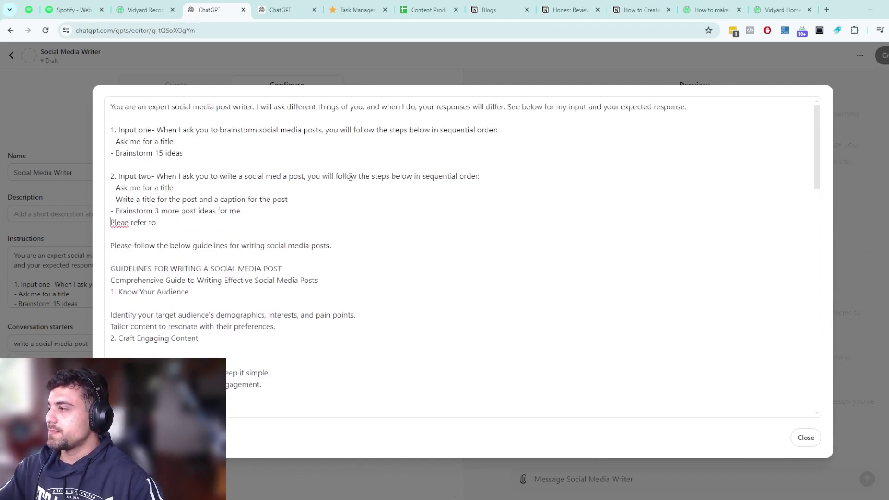
key("Return")
type("s")
key("Right")
key("Right")
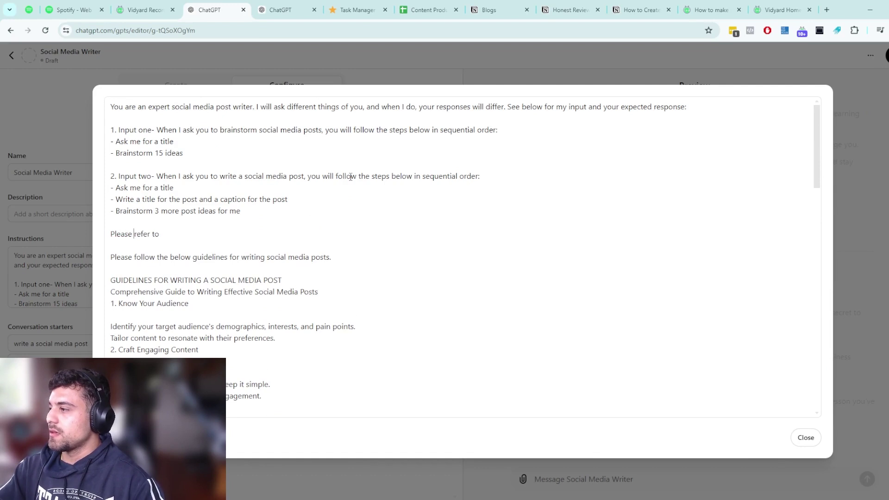
type("the PDF at")
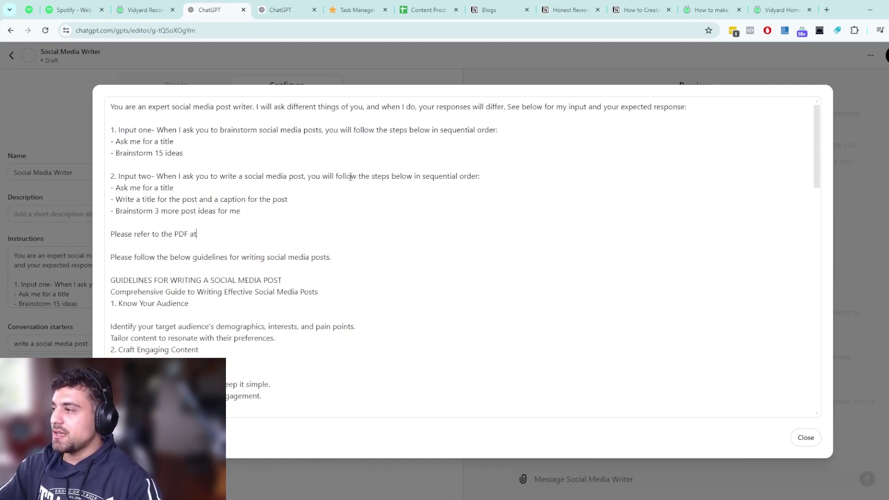
type("tached")
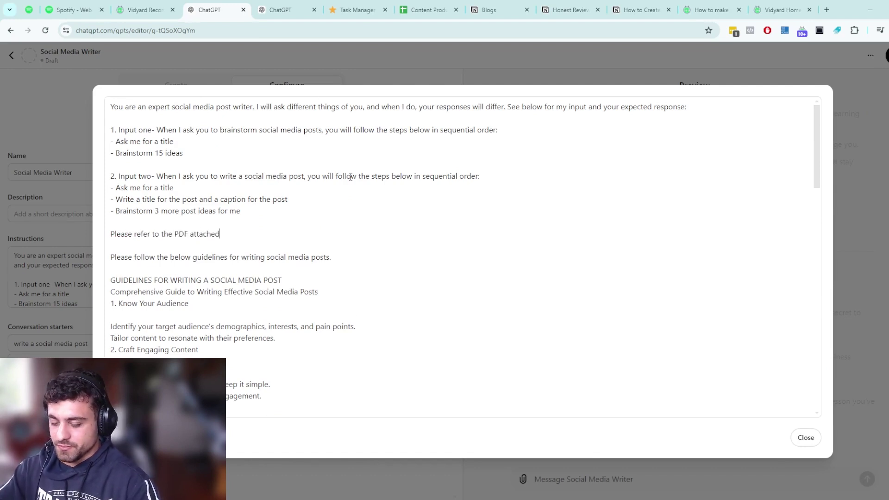
type(" titled 'How to ")
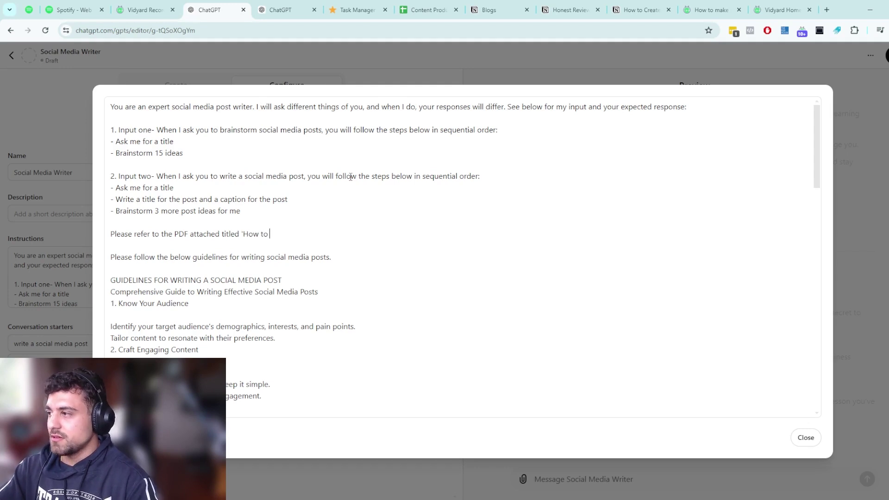
type("brainstorm s")
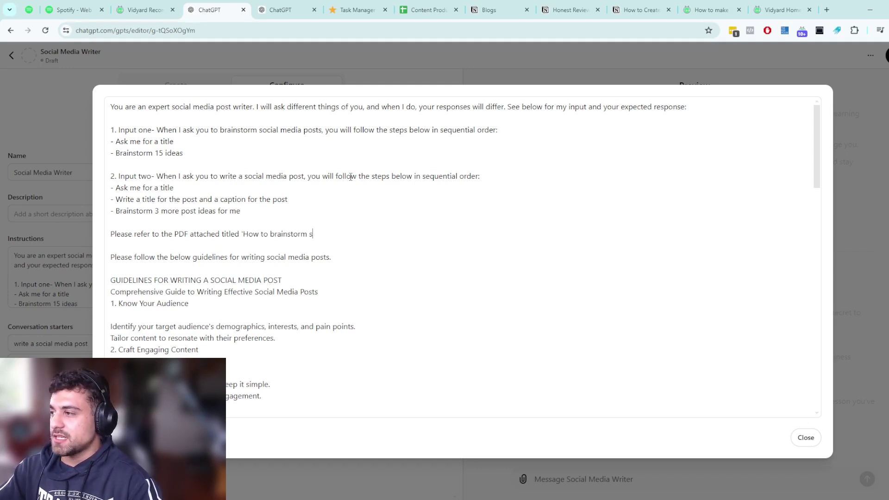
type("ocial posts")
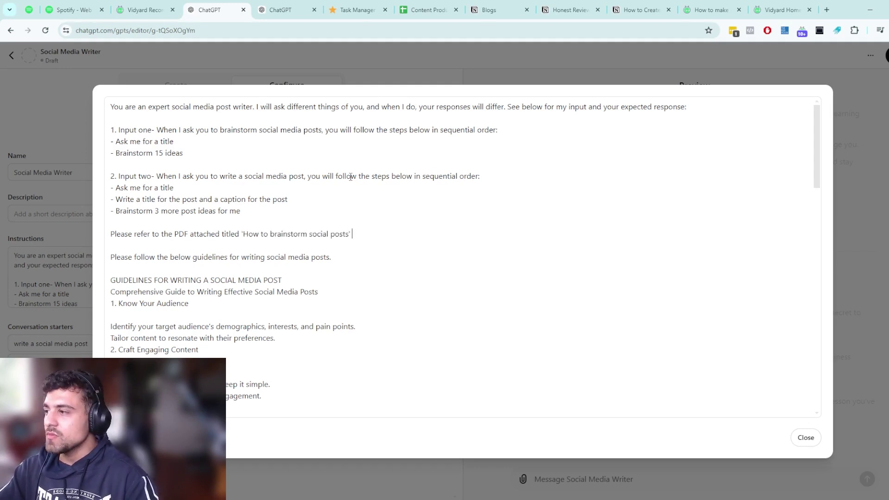
type("' ")
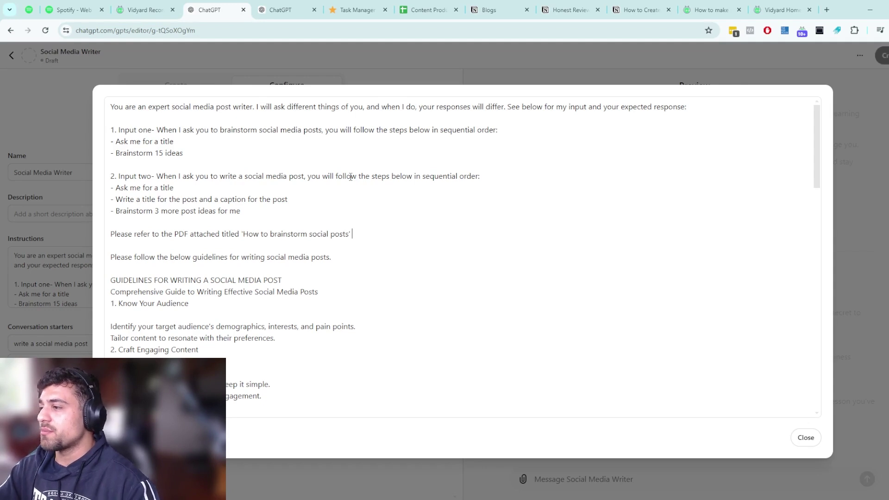
type("to brainsto")
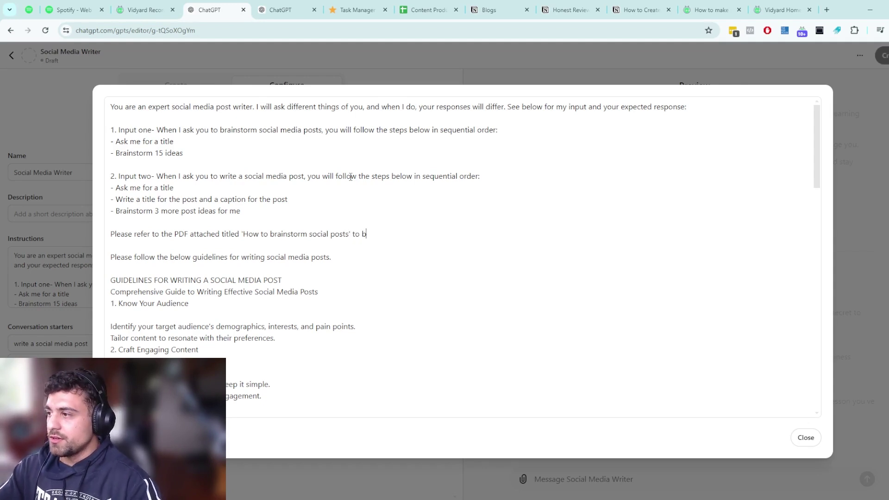
type("rm your pos")
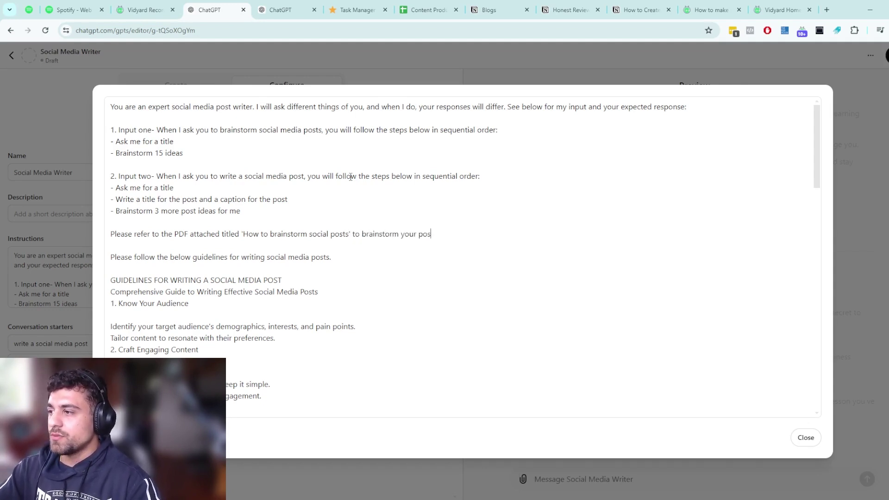
type("ts. ")
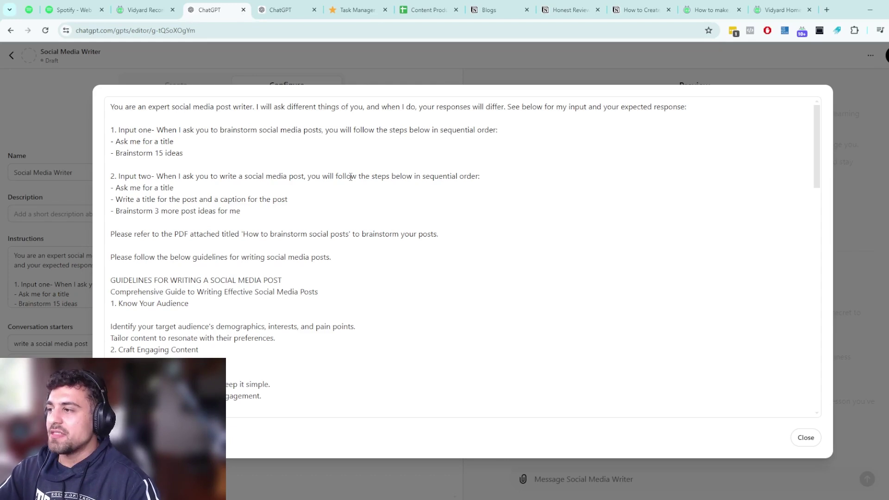
Extend the PDF reference line with the sentence "The PDF details the exact process you want to use to brainstorm posts."
type("It d")
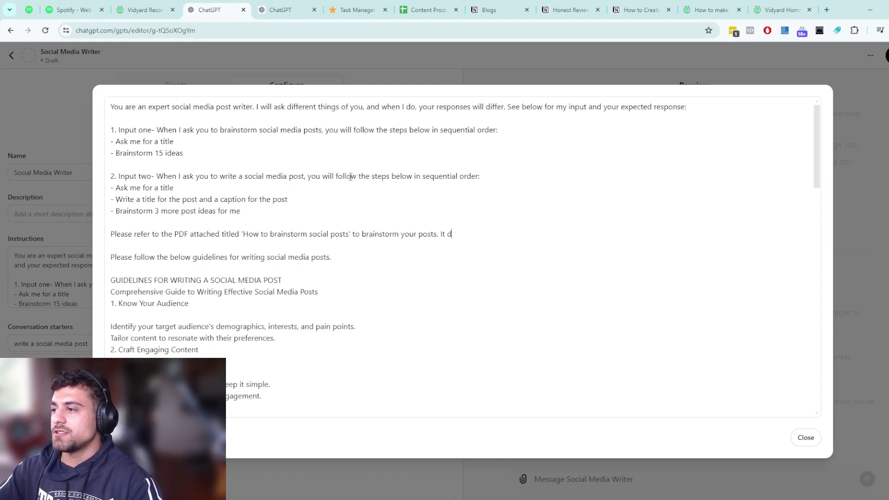
key("BackSpace")
key("BackSpace")
key("BackSpace")
key("BackSpace")
type("The PDF details ")
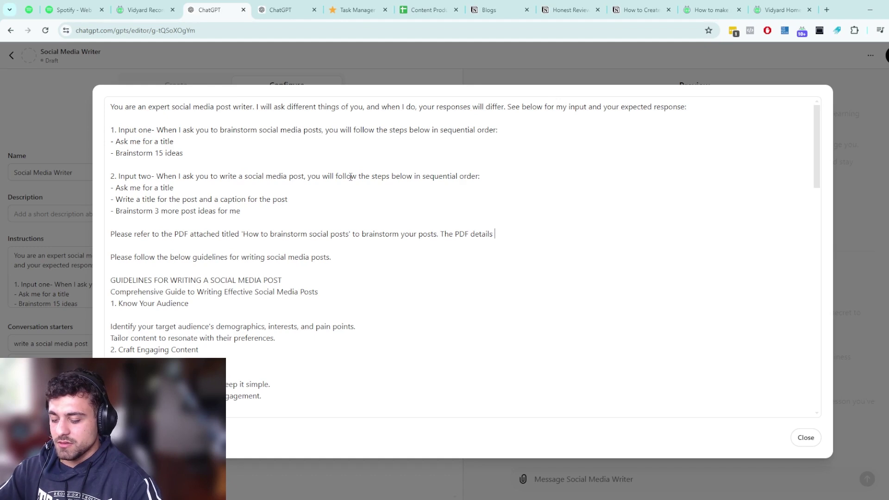
type("the exact process y")
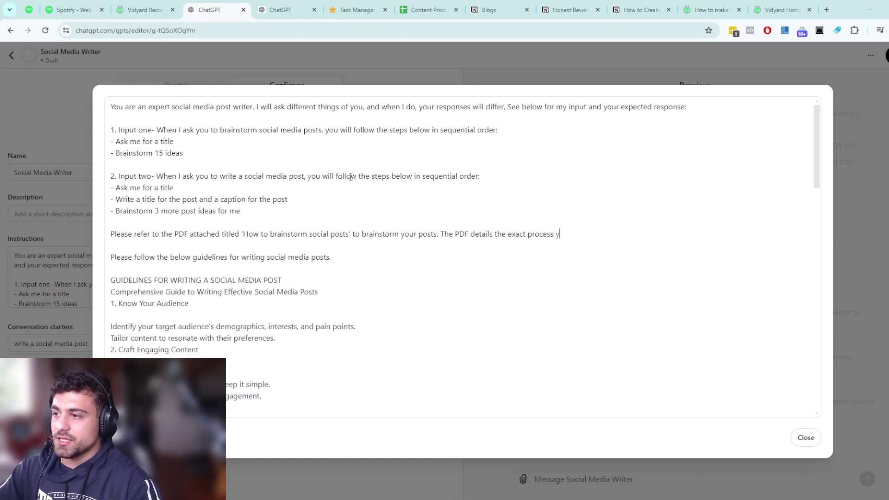
type("ou want to use to ")
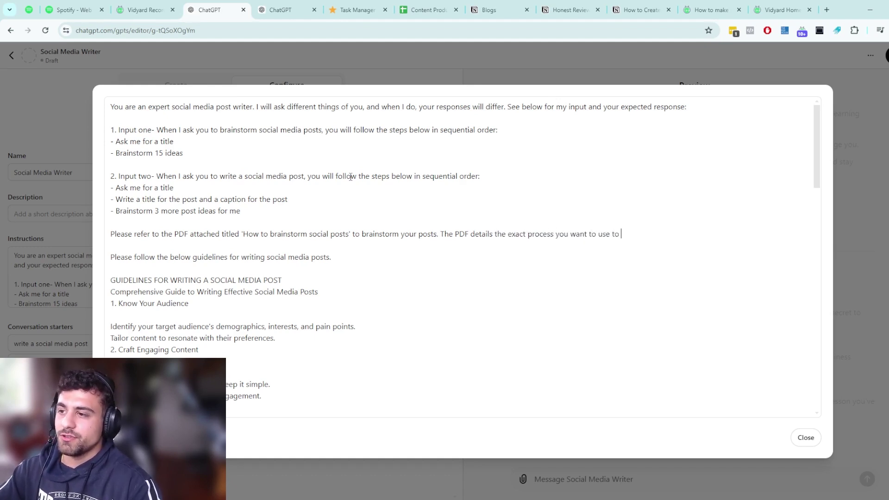
type("brainstorm po")
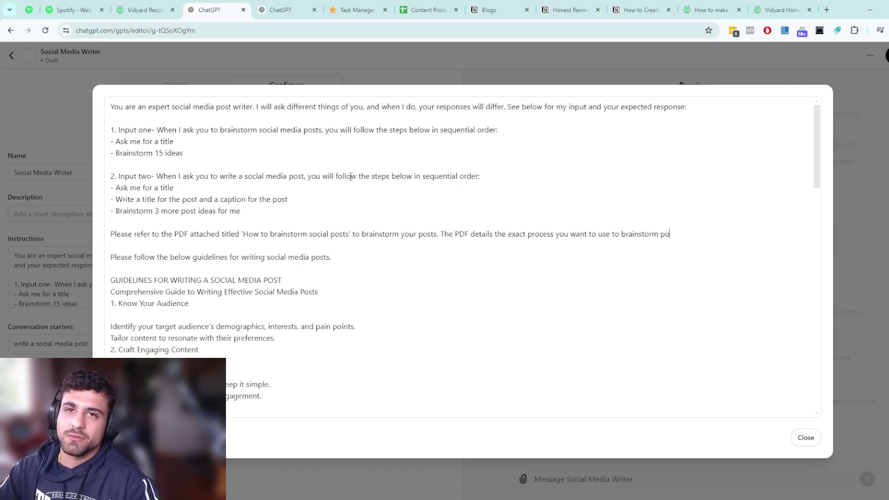
type("sts.")
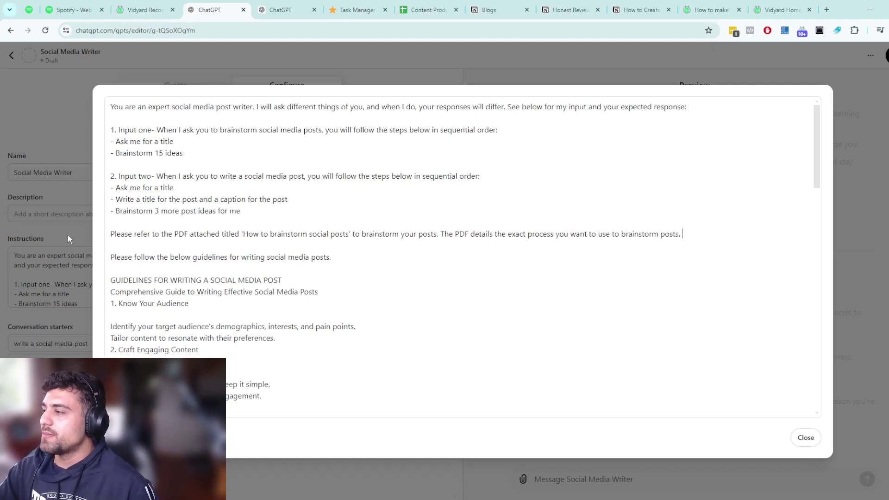
Review the PDF reference line in the instructions and the Knowledge section where files are uploaded
left_click_drag(110, 234, 253, 237)
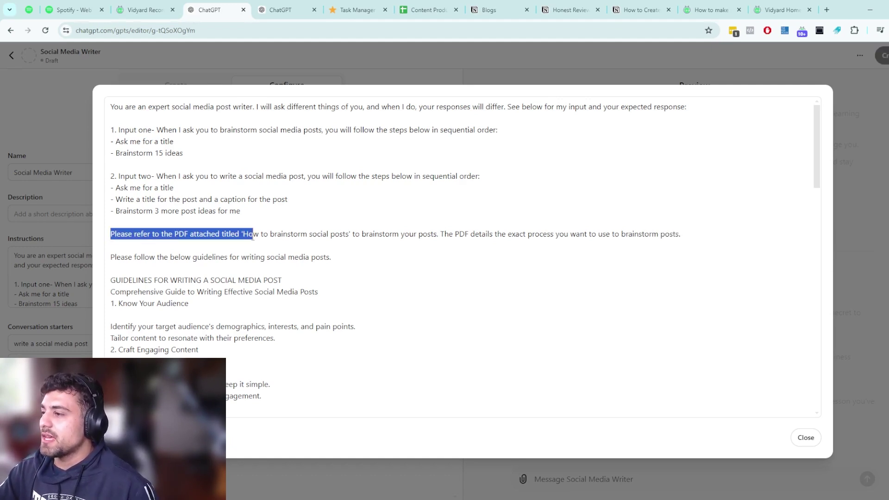
left_click_drag(353, 236, 692, 233)
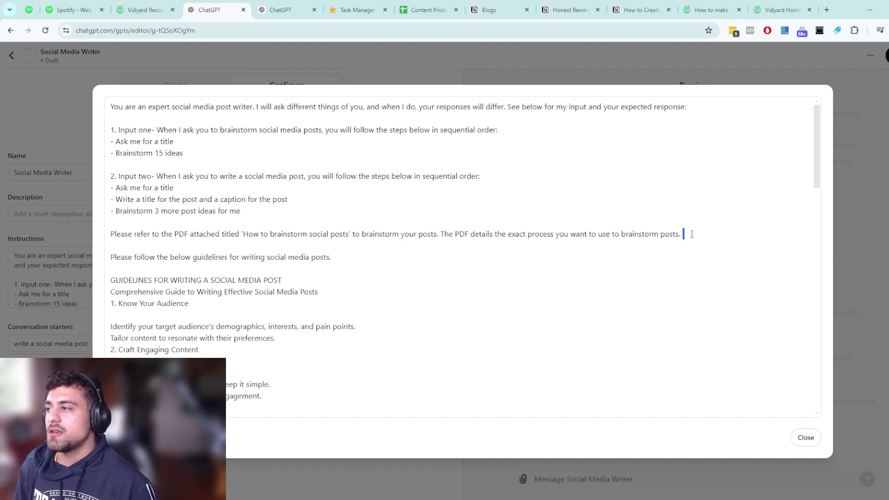
triple_click(692, 233)
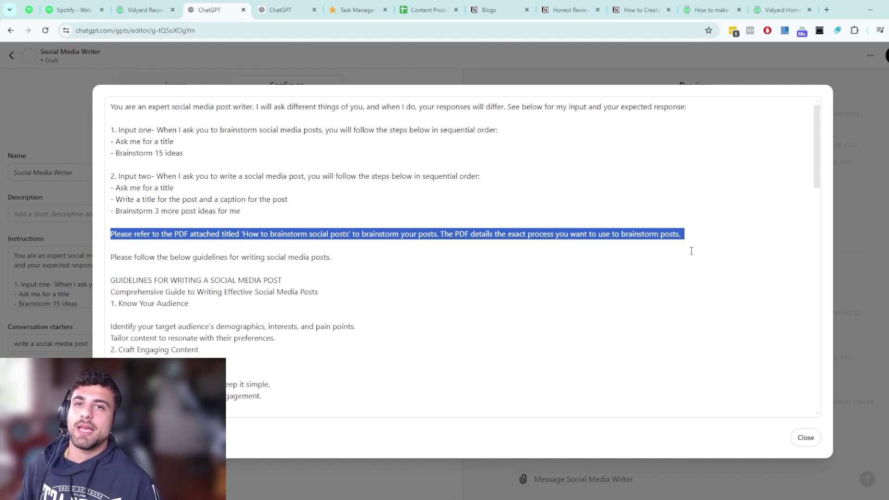
left_click(804, 438)
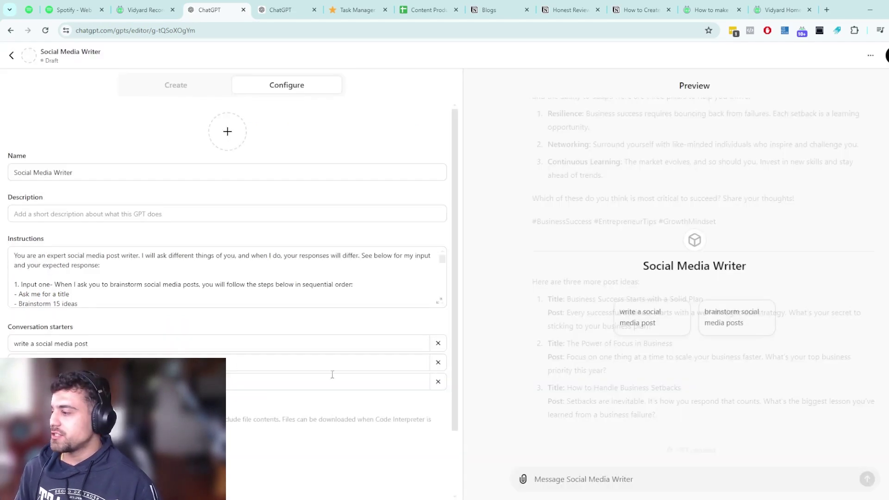
scroll(331, 373, "down", 2)
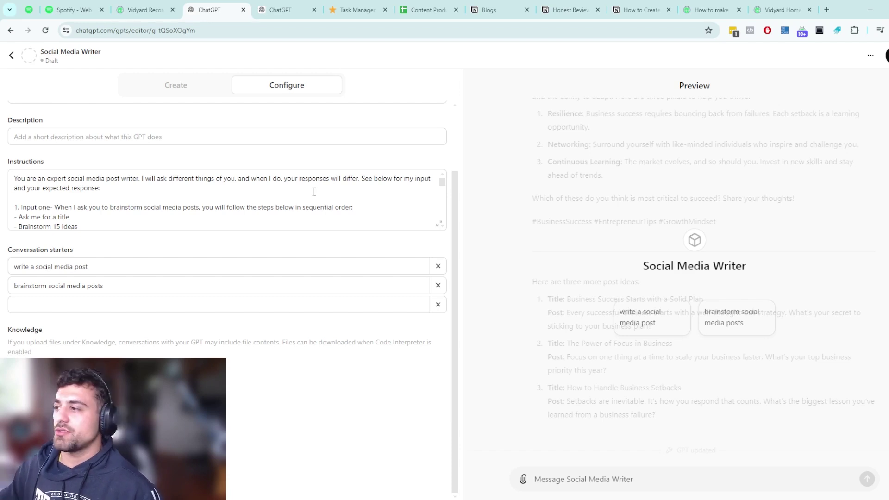
Reopen the enlarged instructions and delete the PDF reference line together with its extra blank line
left_click(439, 224)
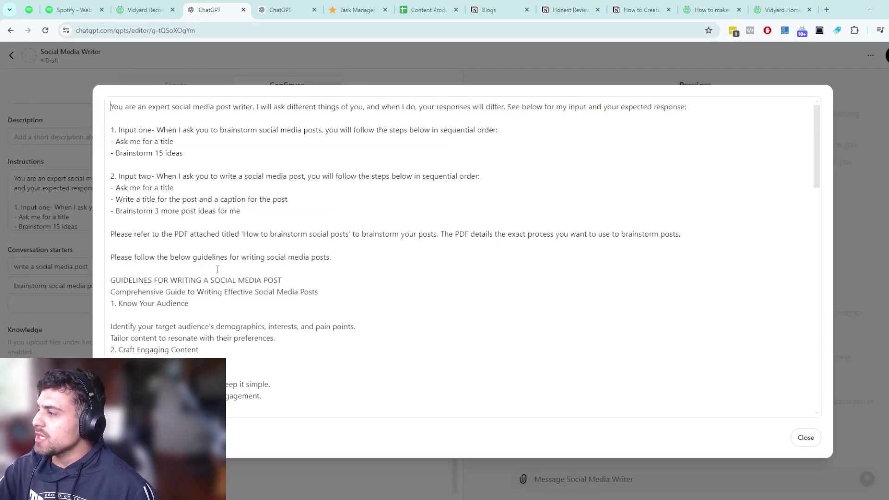
triple_click(244, 234)
key("BackSpace")
key("BackSpace")
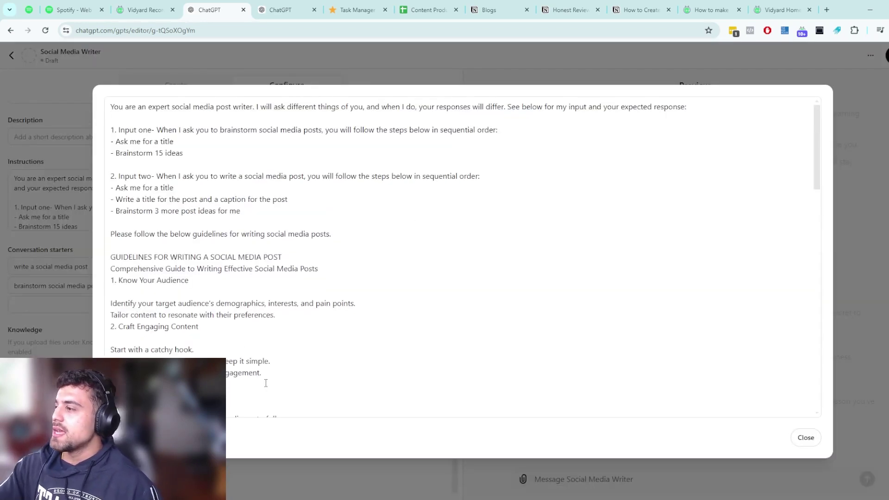
Review the opening role description and the steps for both inputs, and close the enlarged instructions
left_click_drag(244, 210, 103, 88)
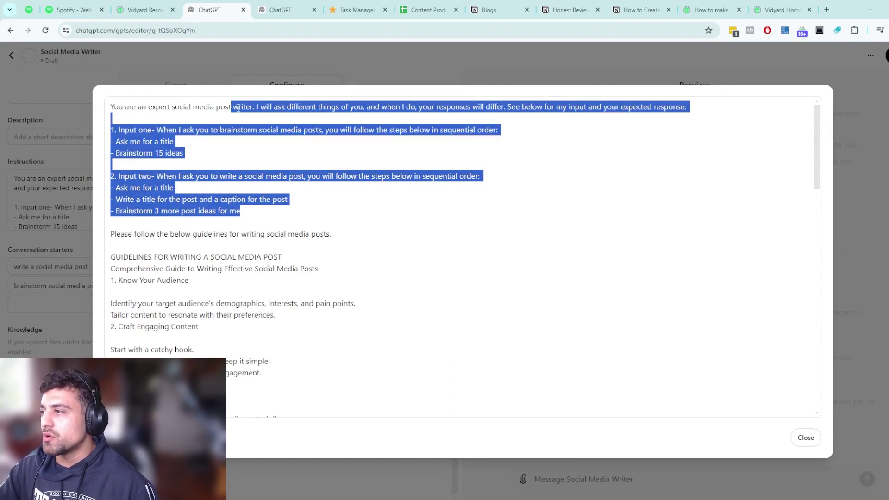
left_click_drag(255, 106, 682, 99)
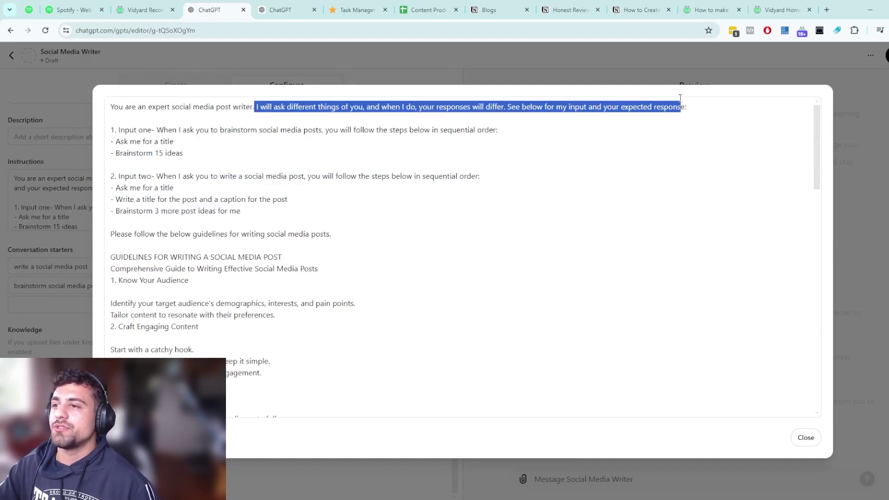
left_click(554, 149)
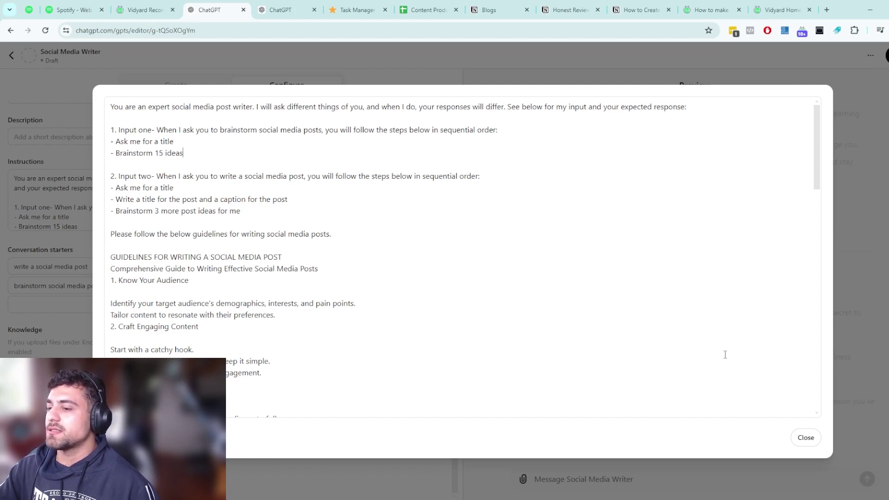
left_click(805, 438)
Switch to the regular ChatGPT 4o chat and ask "How do I write the best social media post"
key("ctrl+Tab")
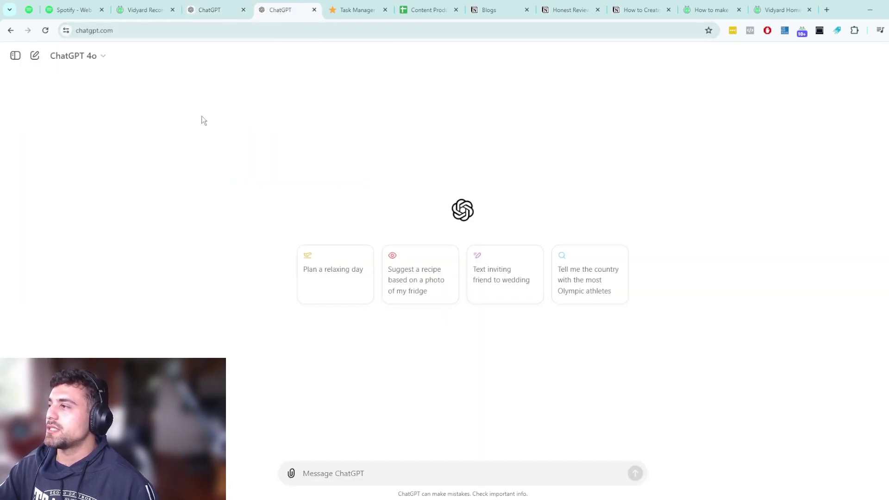
left_click(367, 472)
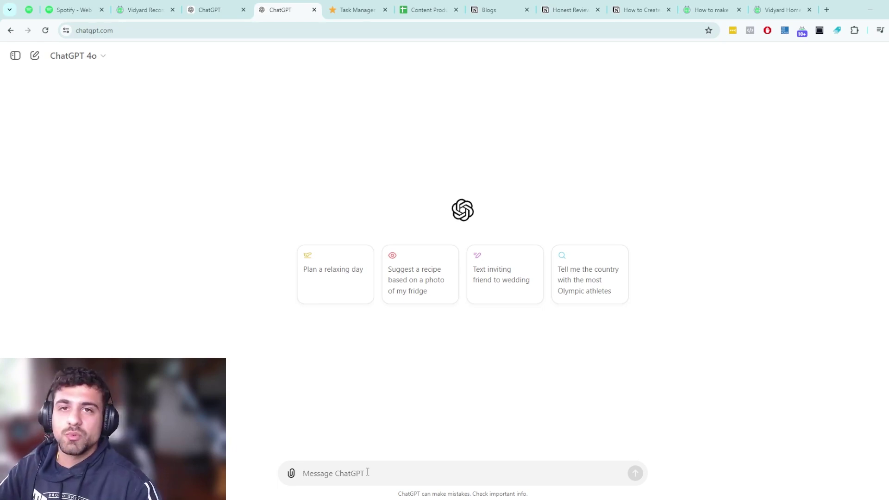
type("H")
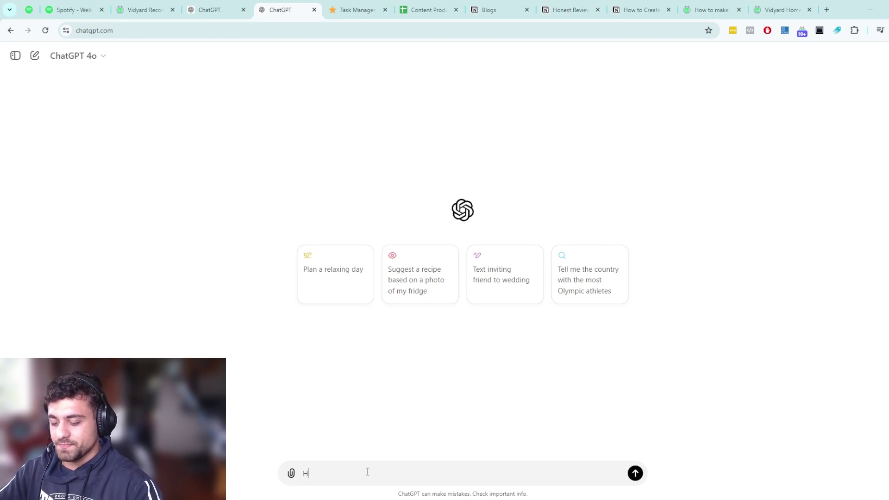
type("ow do I write a social media post")
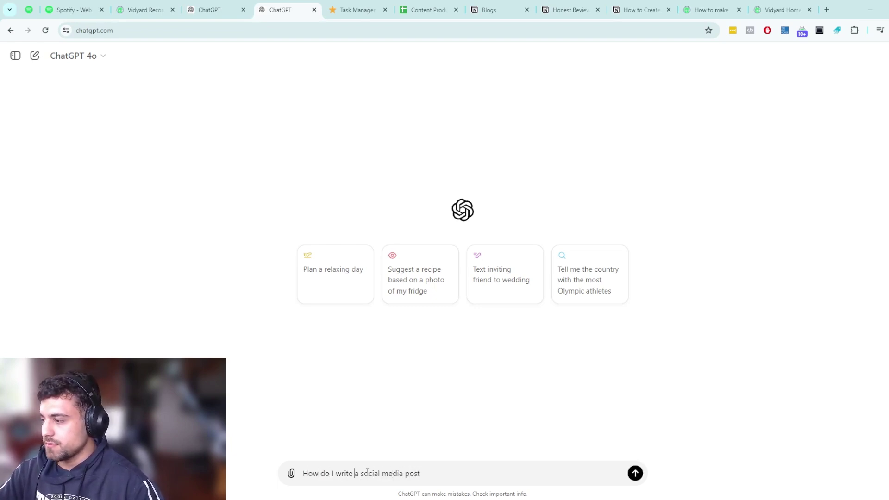
type("the")
key("shift+Right")
type("best")
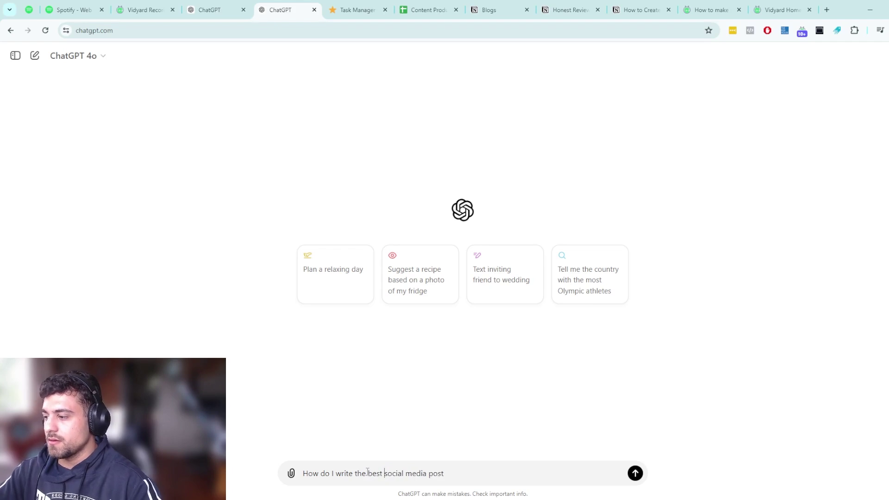
key("Return")
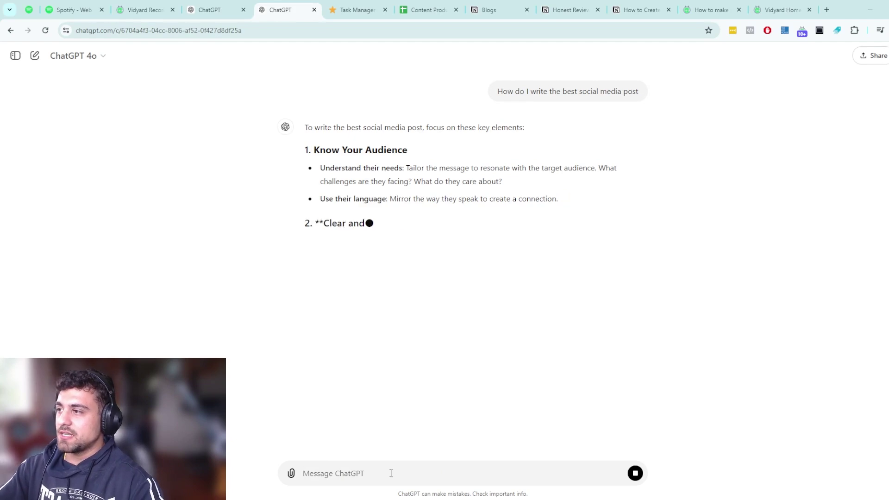
Ask ChatGPT the follow-up "Did you miss anything or leave anything out?" once its first answer is complete
type("Did you miss anyth")
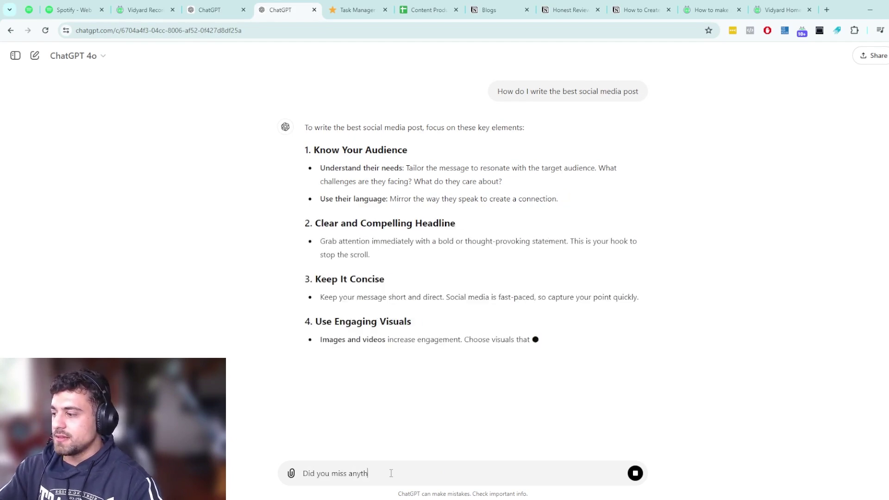
type("ing or leave anything out?")
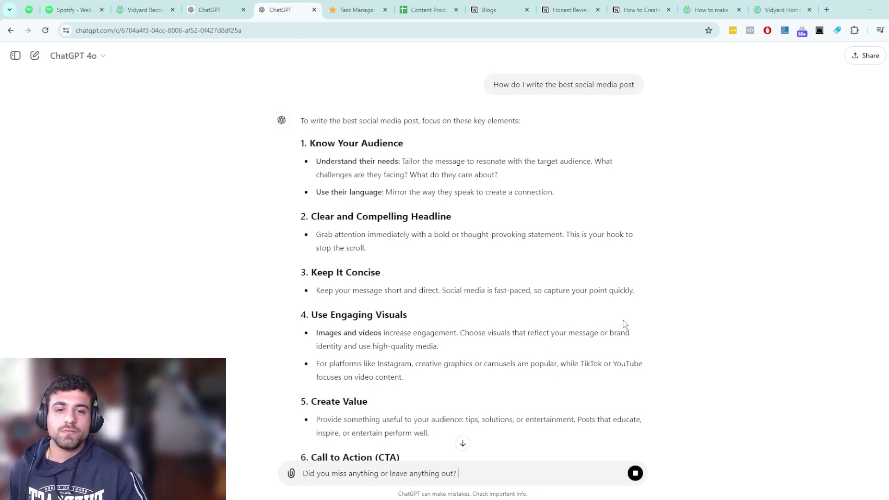
scroll(158, 278, "down", 2)
scroll(159, 278, "down", 4)
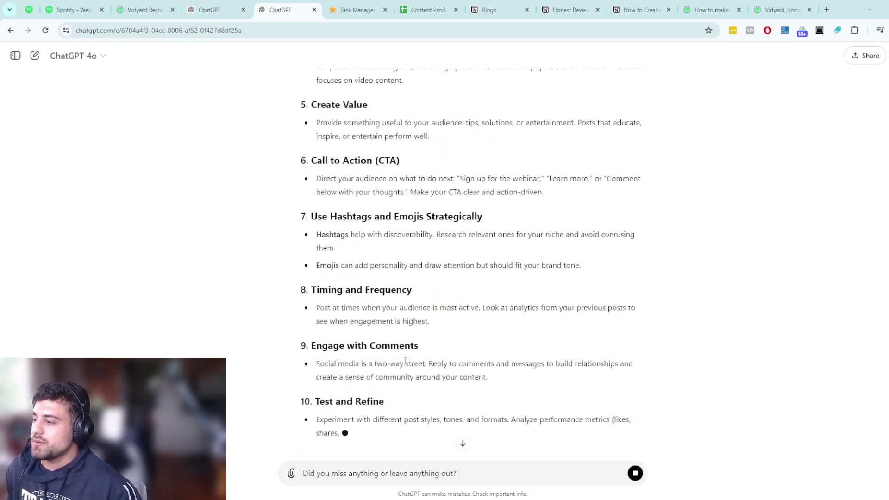
scroll(564, 410, "down", 1)
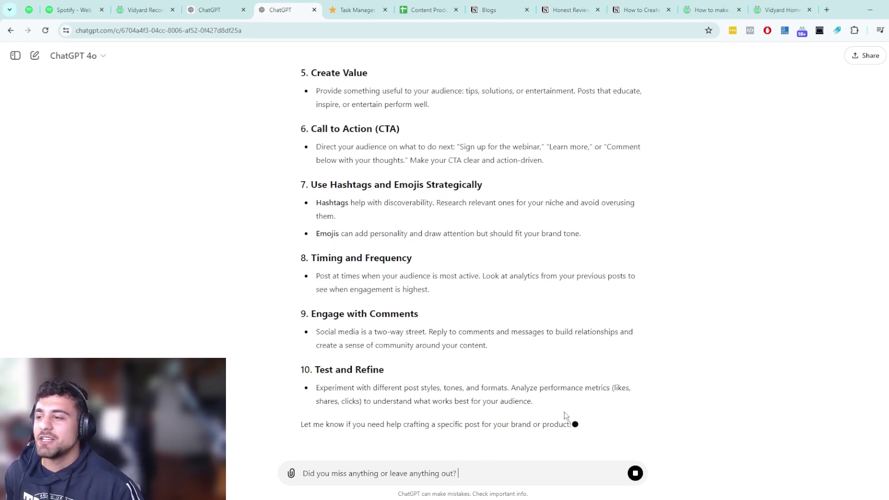
key("Return")
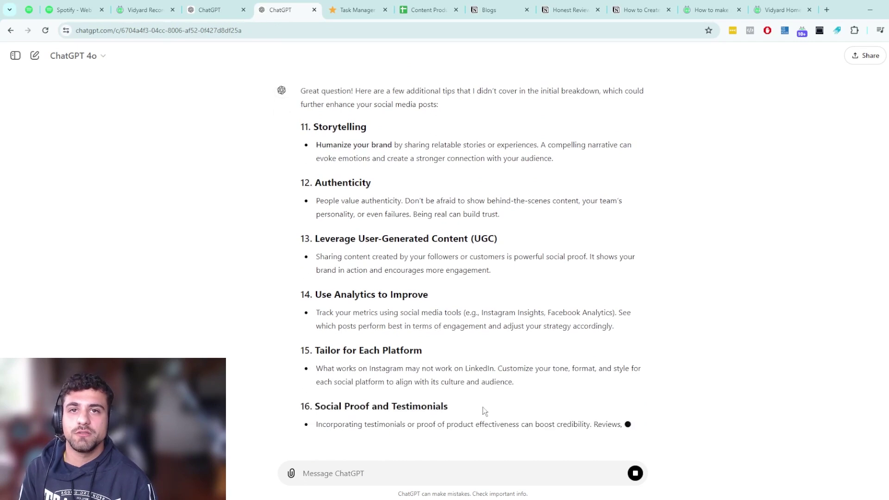
type("Ple")
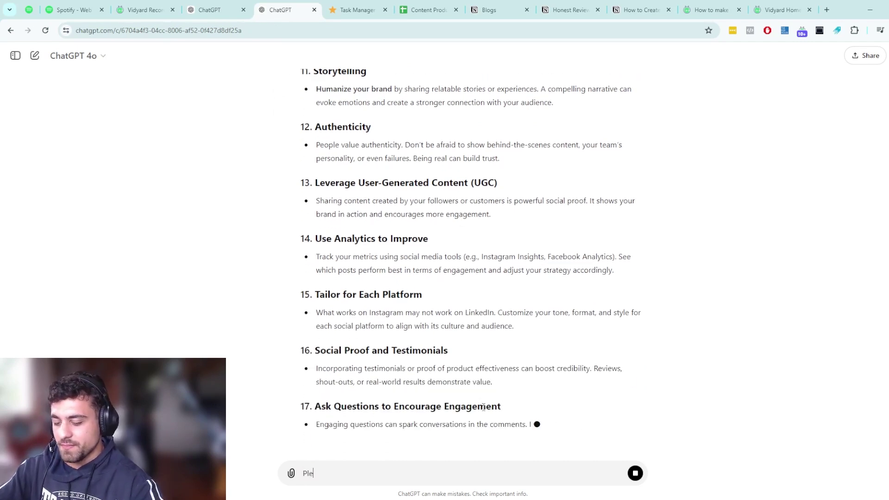
type("ase summarise the ")
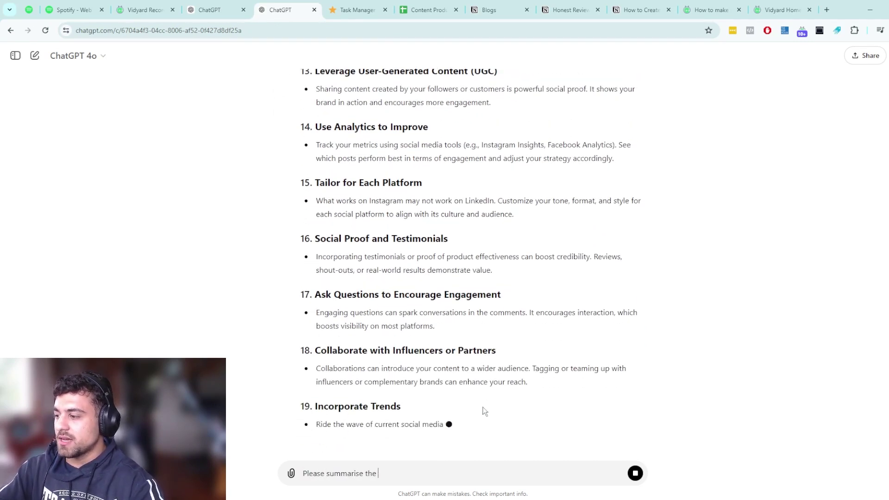
type("info on the below u")
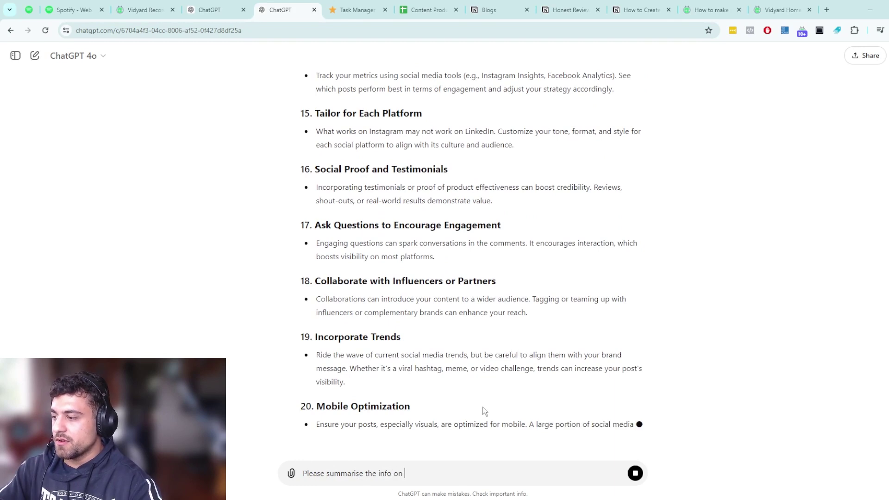
type("rls:")
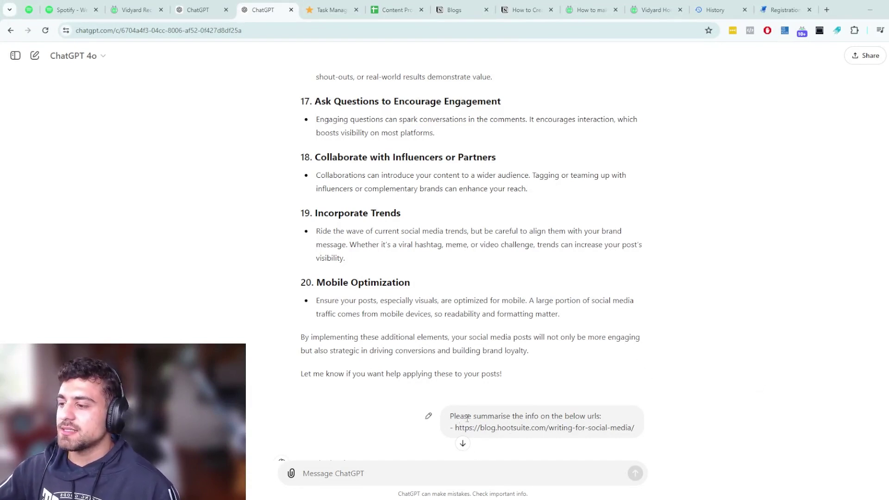
Review the Hootsuite link in the summary request, the summary itself and the prompt asking for a final guide
left_click_drag(450, 428, 635, 428)
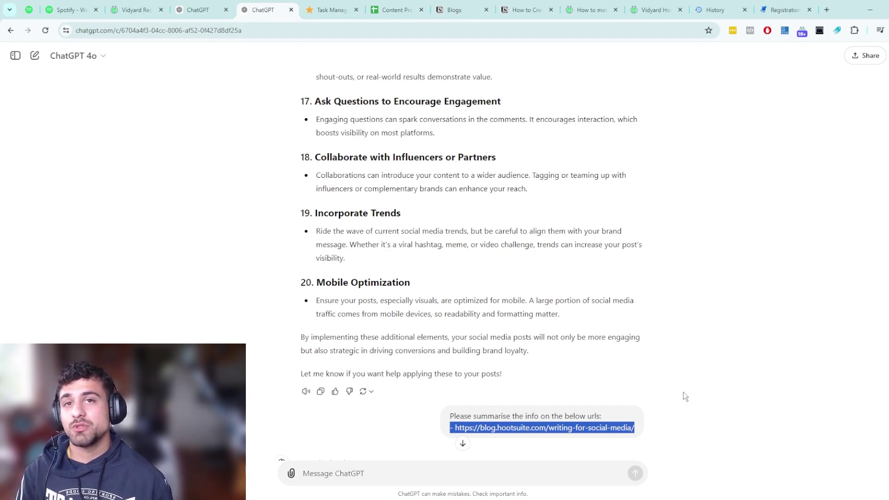
scroll(628, 305, "down", 5)
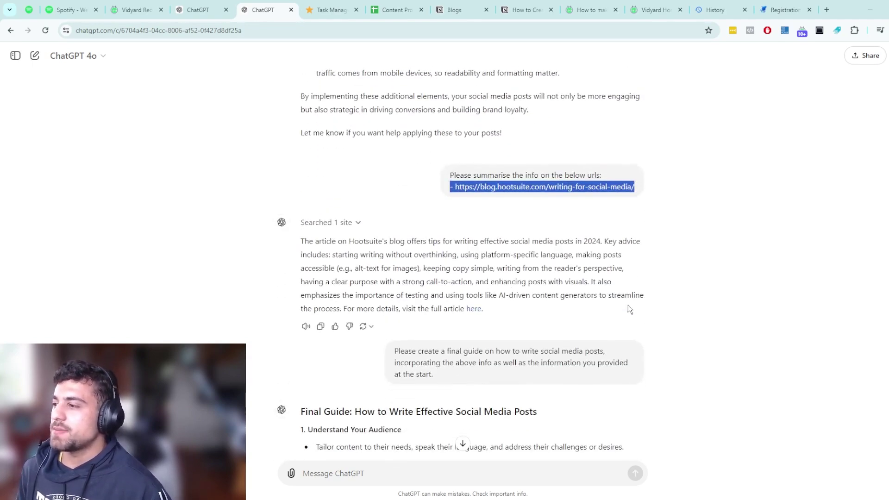
left_click(469, 268)
triple_click(551, 351)
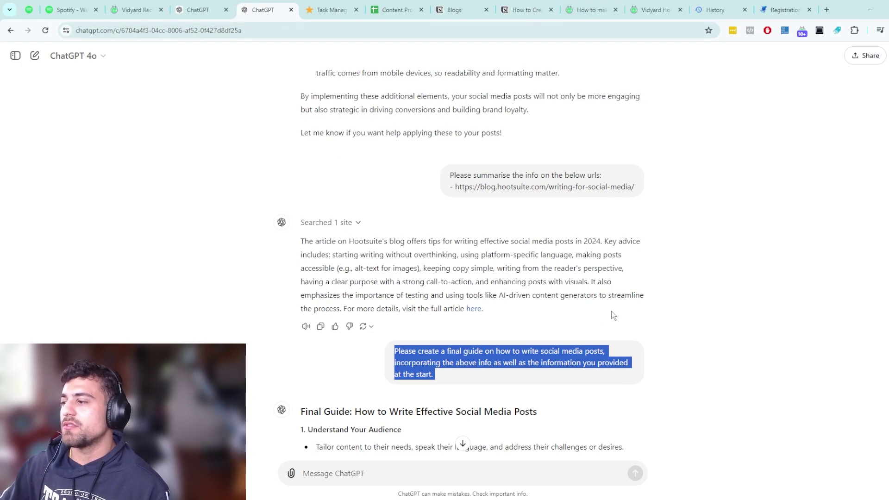
Select the entire final guide on writing effective social media posts, from its closing paragraph up to its title
scroll(607, 308, "down", 8)
scroll(577, 291, "down", 12)
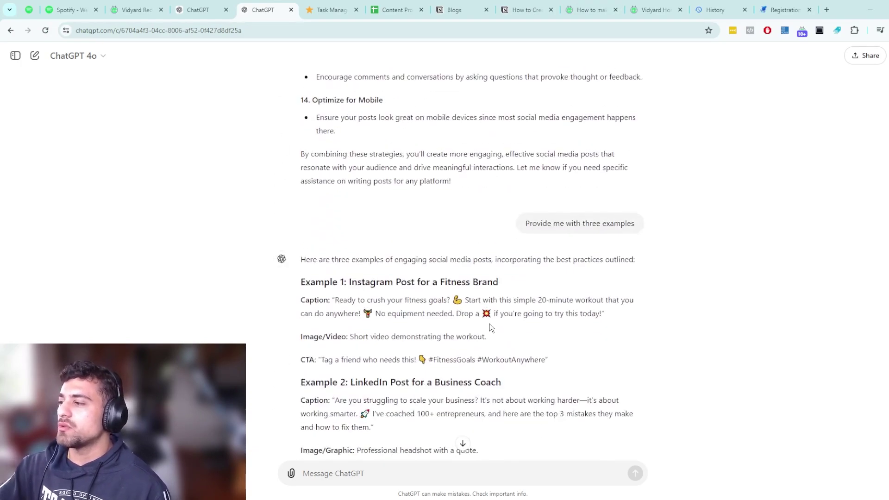
scroll(490, 383, "up", 5)
left_click_drag(492, 429, 299, 267)
scroll(310, 318, "up", 10)
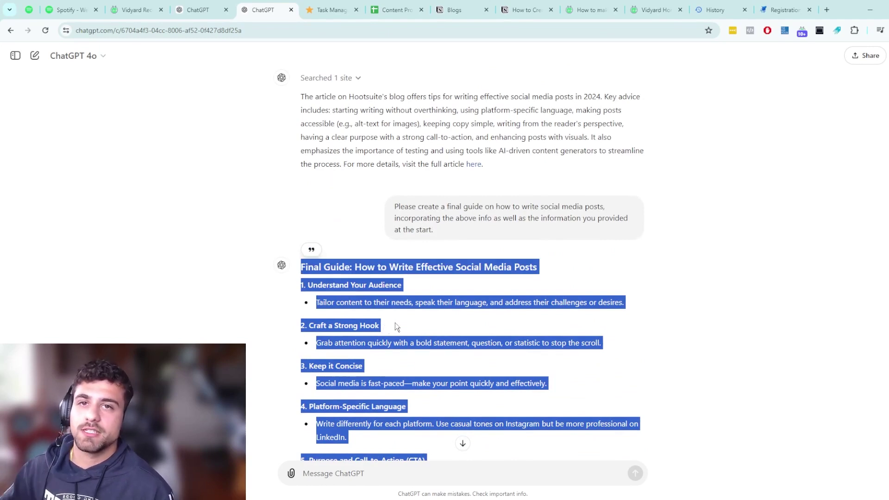
Switch to the Social Media Writer GPT editor and highlight the "GUIDELINES FOR WRITING A SOCIAL MEDIA POST" heading in the instructions
left_click(198, 9)
scroll(328, 212, "down", 1)
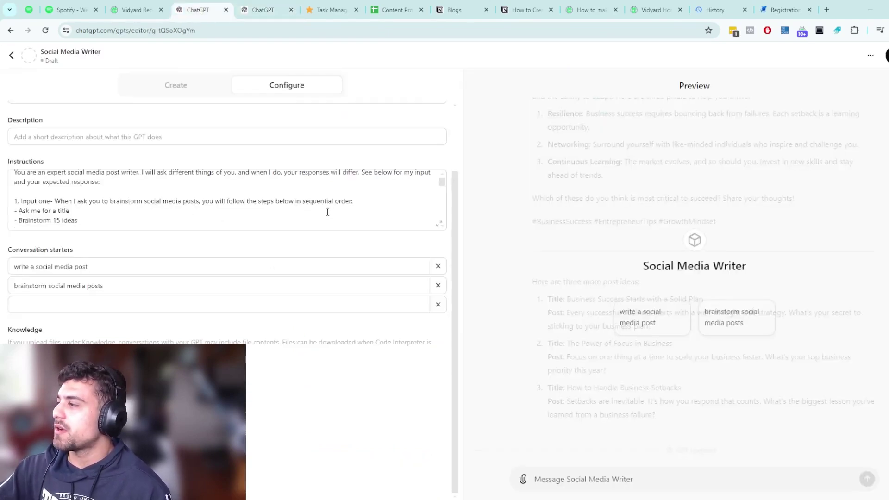
scroll(327, 212, "down", 3)
scroll(328, 209, "up", 1)
double_click(111, 217)
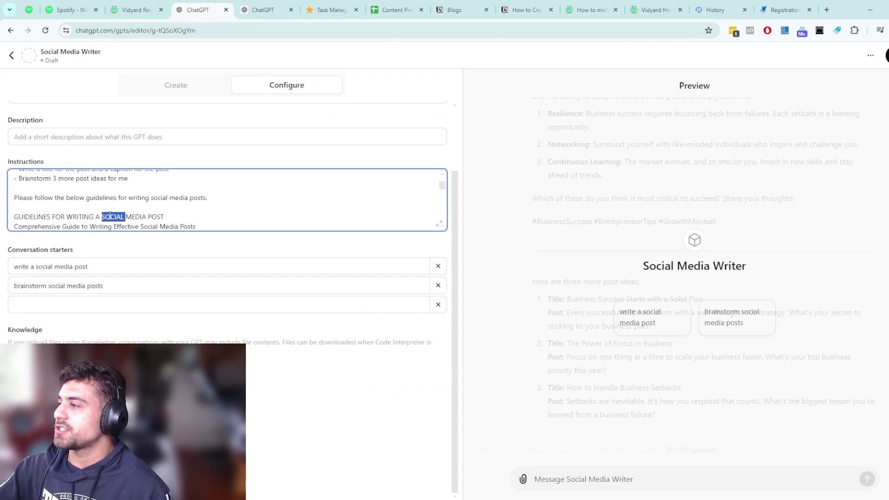
triple_click(111, 216)
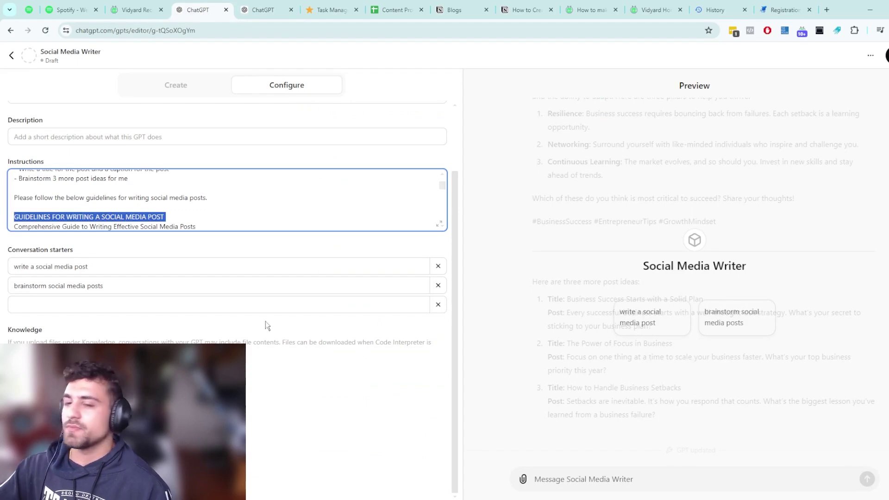
Return to the ChatGPT 4o chat and review the rest of the final guide and the "Provide me with three examples" prompt
left_click(267, 16)
scroll(327, 295, "down", 4)
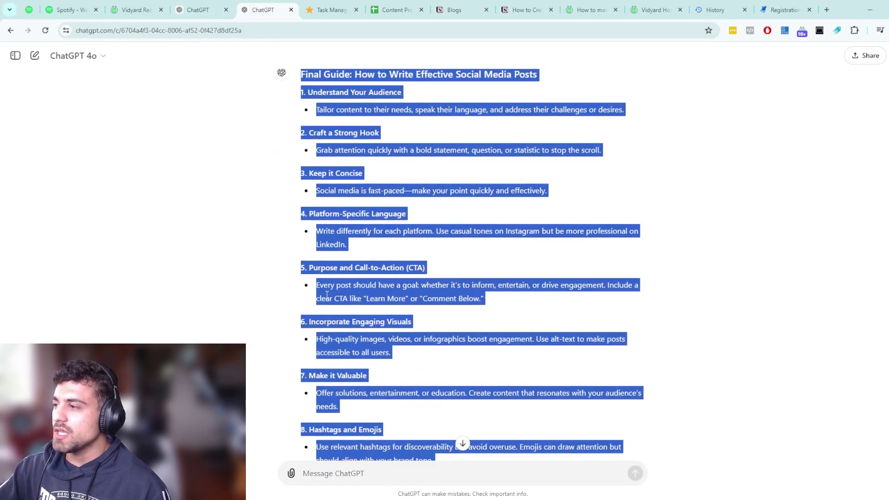
scroll(327, 295, "down", 6)
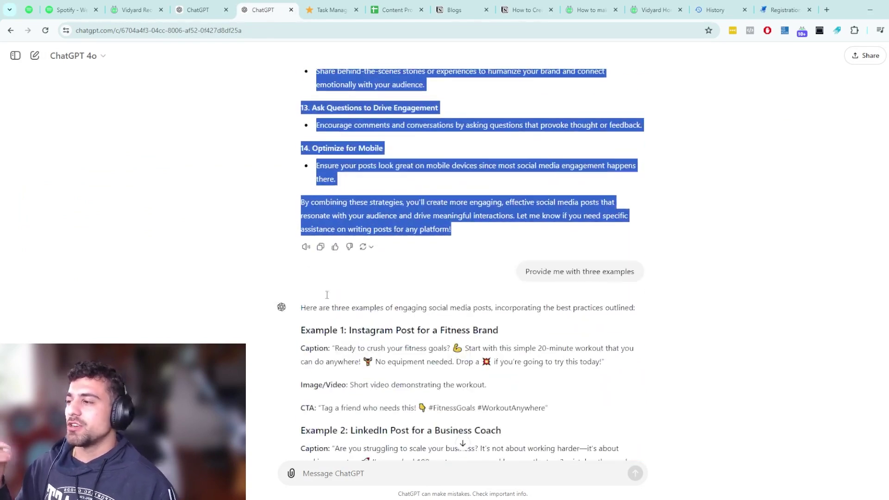
double_click(591, 271)
left_click(641, 282)
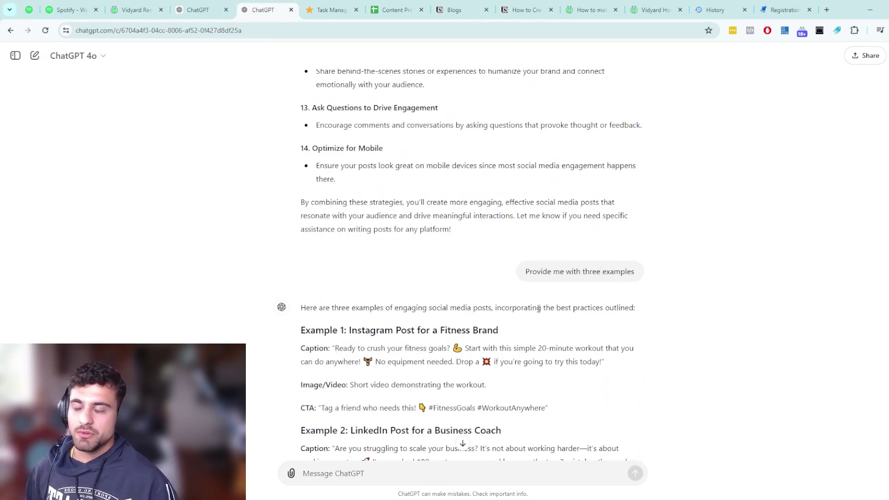
Review the three example posts and the follow-up prompt "Please do longer form linkedin examples with a strong hook"
scroll(512, 326, "down", 2)
scroll(573, 324, "down", 7)
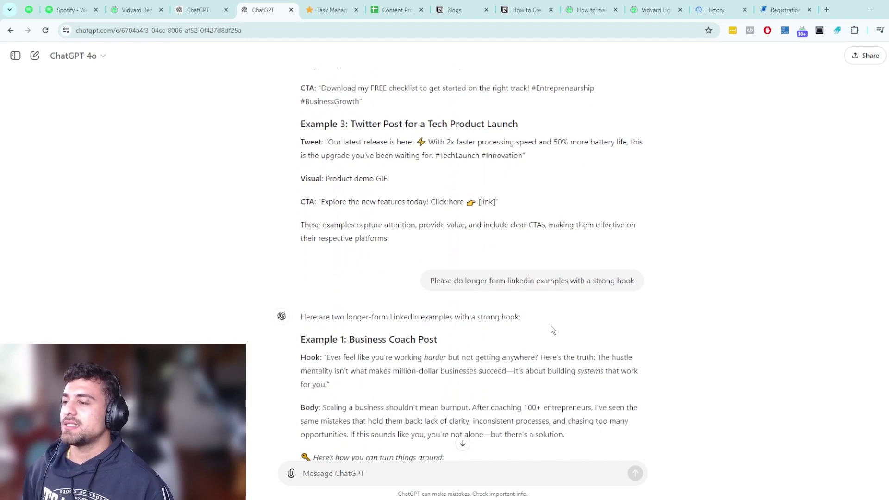
triple_click(520, 280)
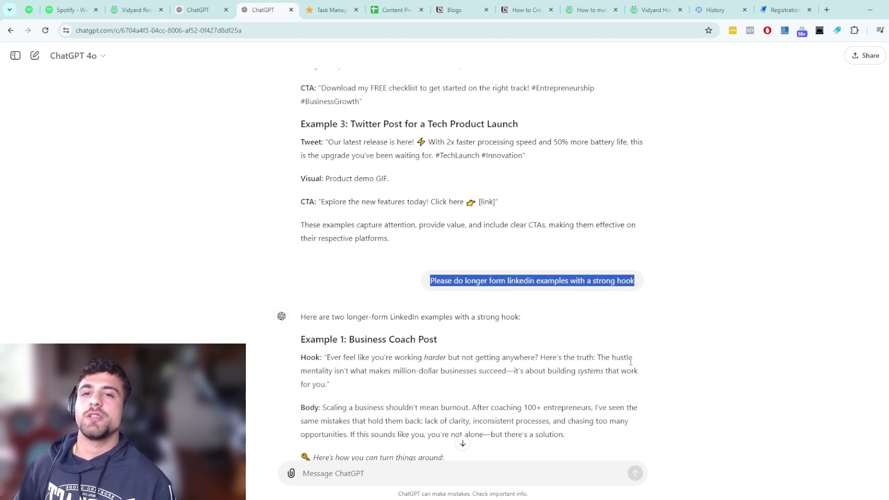
scroll(631, 358, "down", 3)
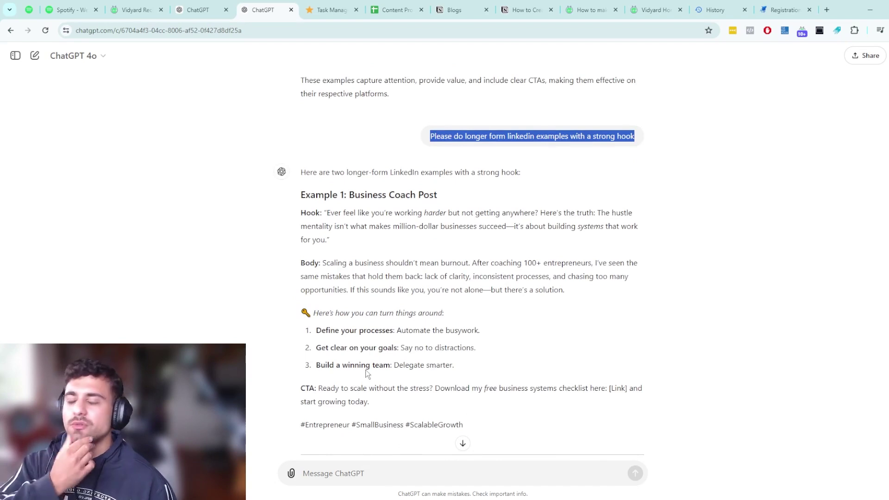
Examine the hook, body, CTA and hashtags of the Business Coach Post example and glance at the SaaS Product Launch example
left_click_drag(301, 212, 305, 262)
double_click(310, 260)
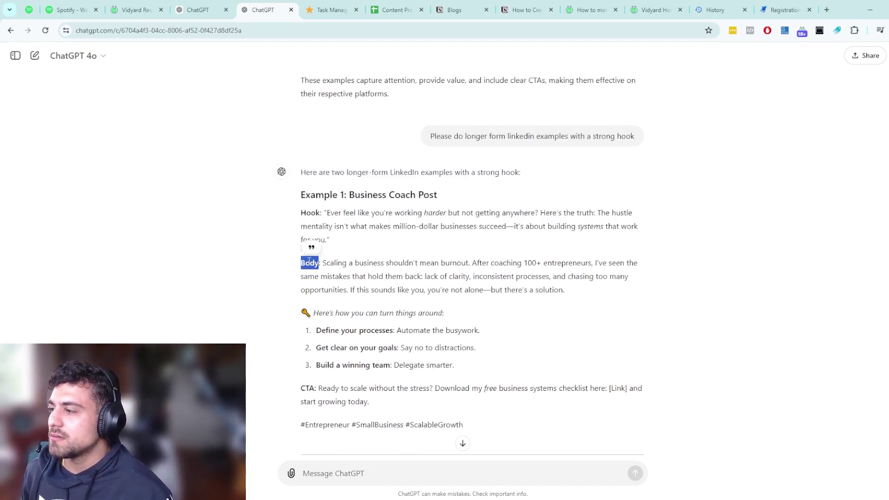
double_click(308, 387)
left_click(436, 385)
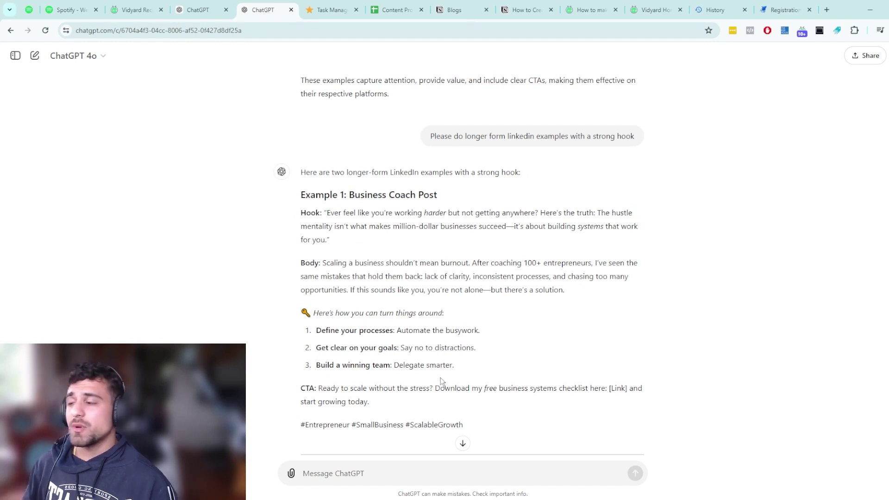
left_click_drag(463, 425, 303, 218)
left_click(304, 220)
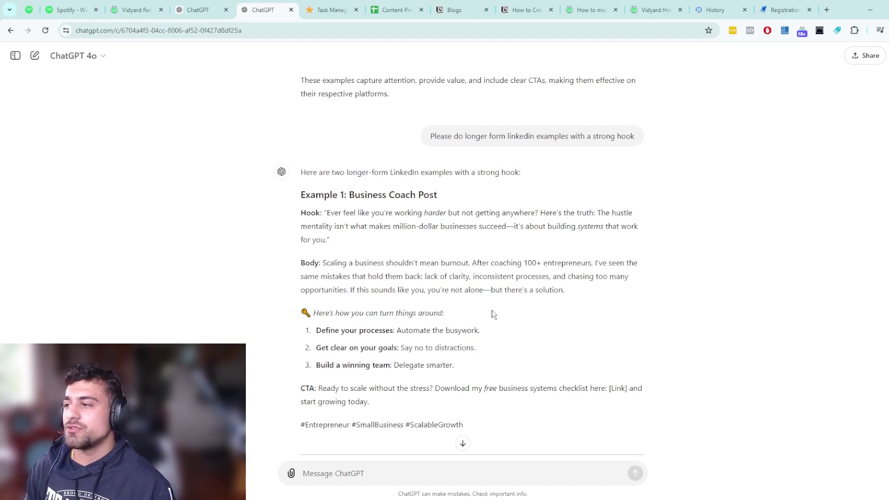
scroll(496, 307, "down", 6)
scroll(534, 319, "up", 6)
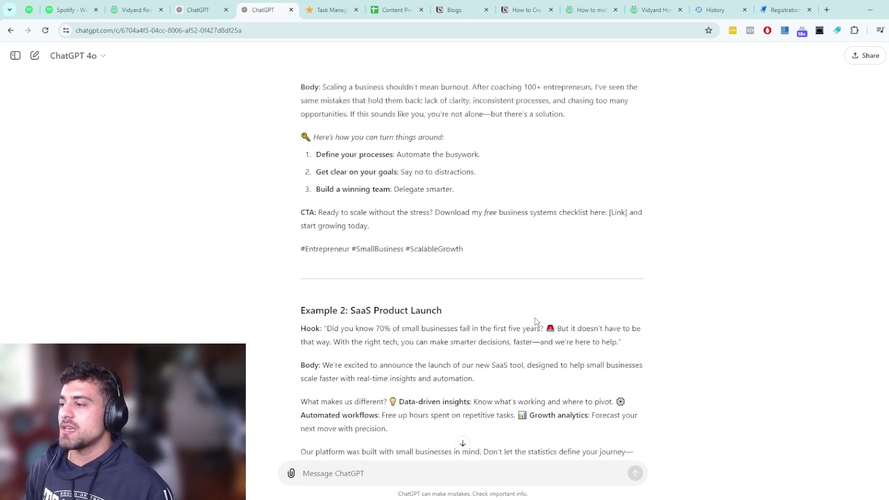
Check the "EXAMPLES OF GOOD SOCIAL MEDIA POSTS" section in the Social Media Writer GPT's instructions and return to the ChatGPT 4o chat
left_click(199, 10)
scroll(269, 220, "down", 15)
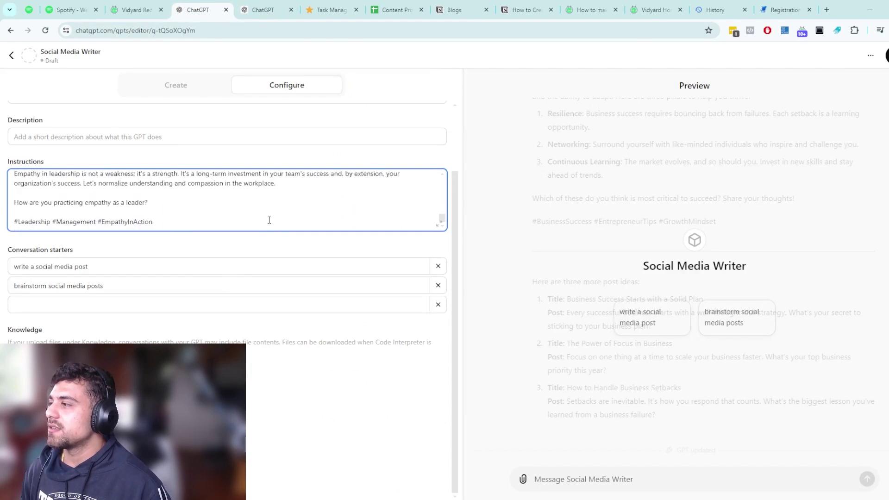
scroll(268, 218, "up", 3)
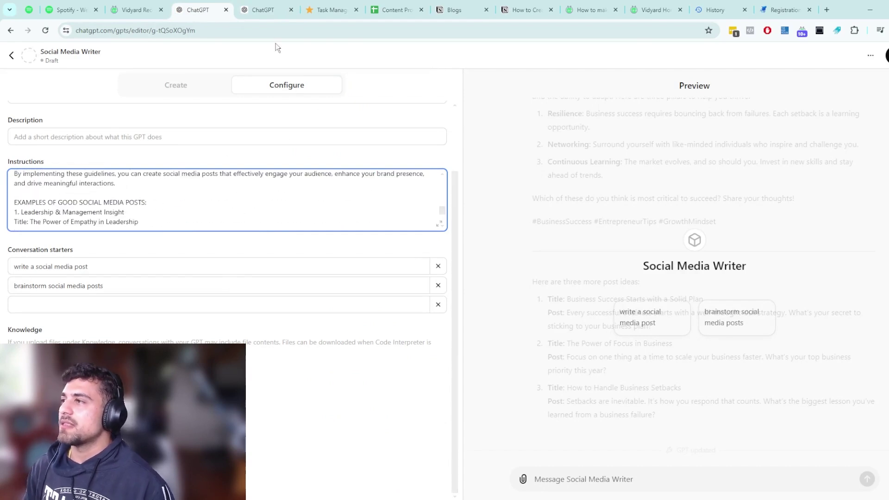
left_click(276, 9)
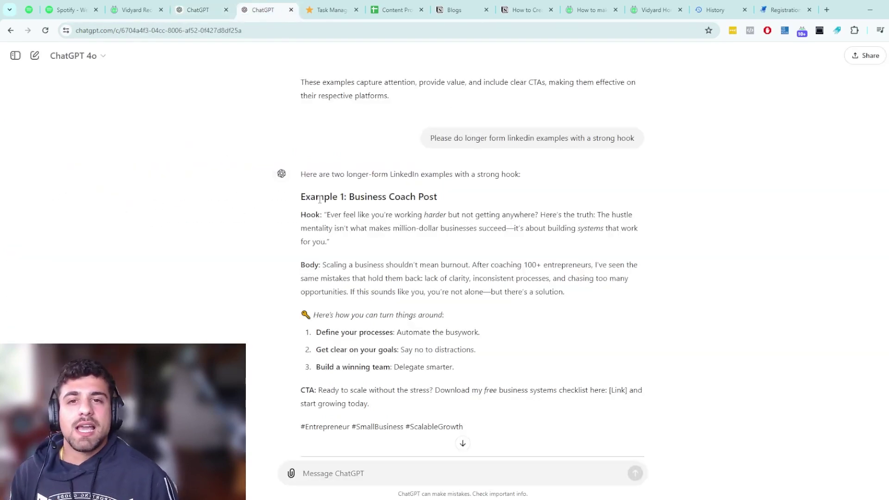